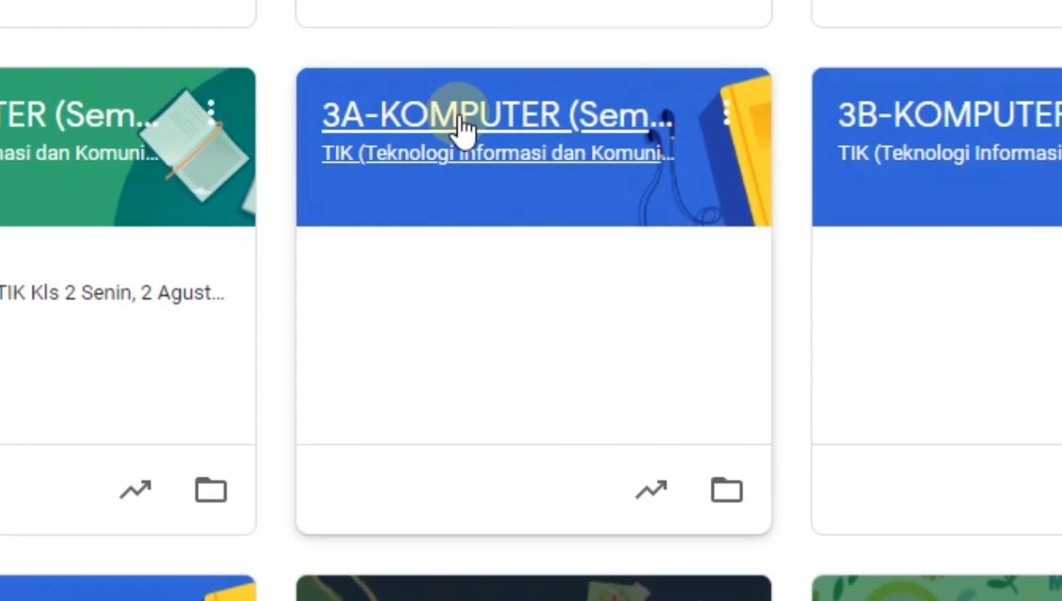
# Step: Open the 3A-KOMPUTER class's Tugas Kelas page and bring the image attachments of the Tugas 1 TIK assignment into view
pyautogui.click(461, 125)
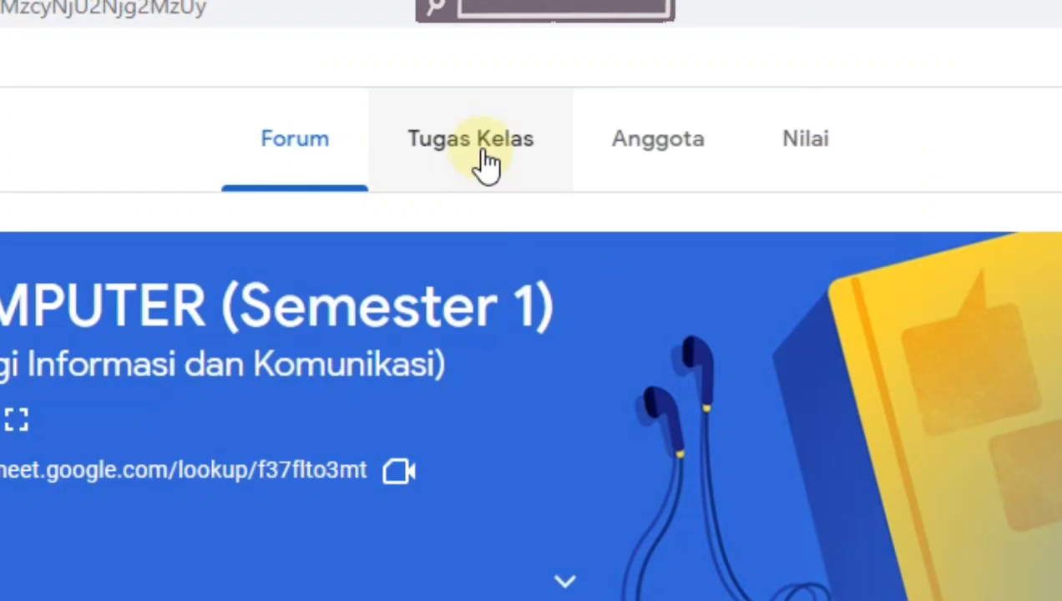
pyautogui.click(486, 159)
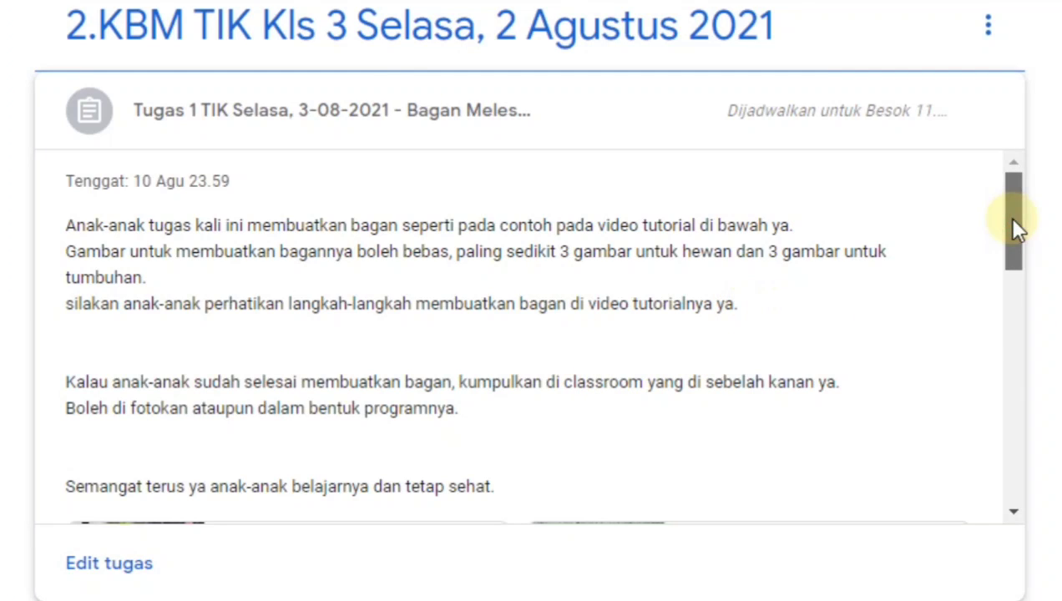
pyautogui.moveTo(1012, 221); pyautogui.dragTo(1021, 296)
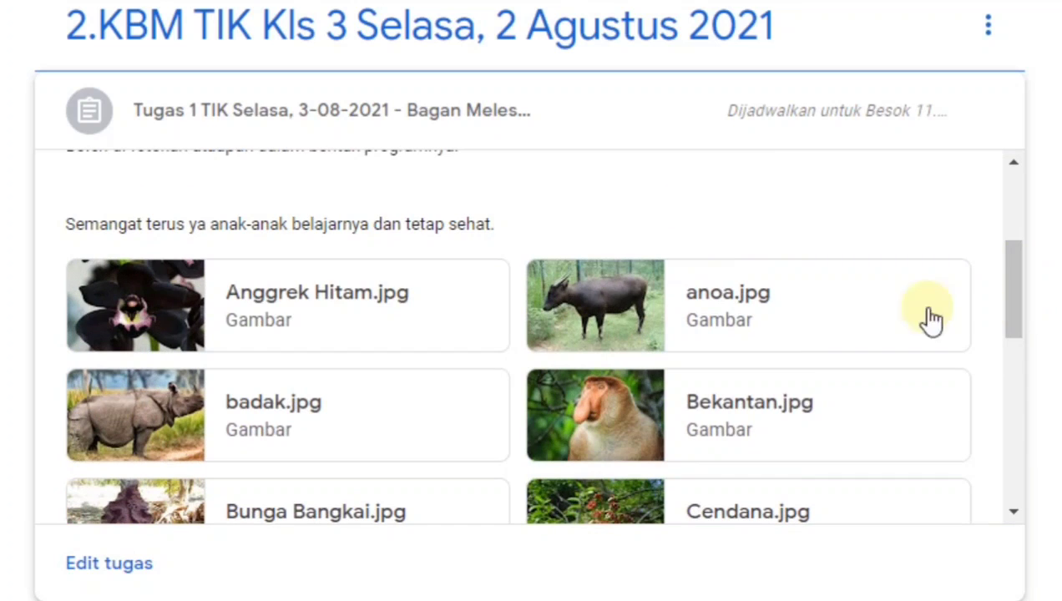
# Step: Open the Anggrek Hitam.jpg attachment in a new window and download the image
pyautogui.click(187, 302)
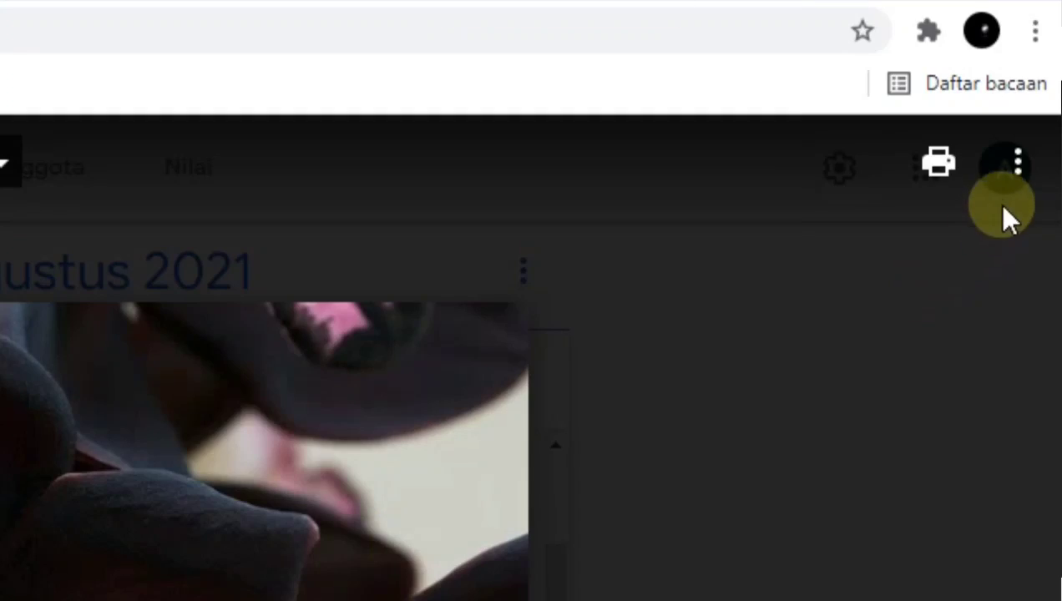
pyautogui.click(1012, 163)
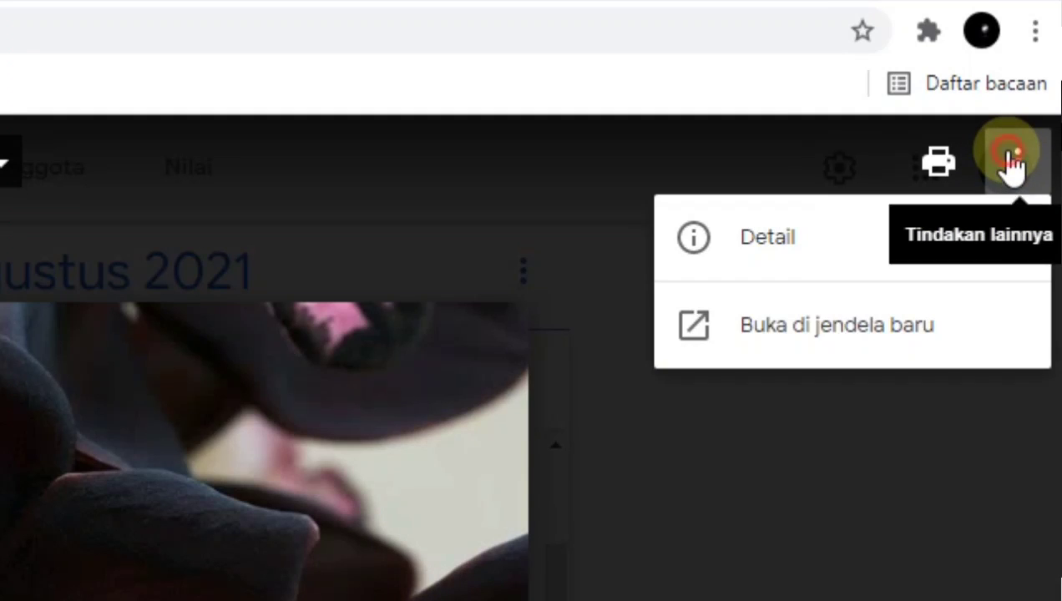
pyautogui.click(780, 330)
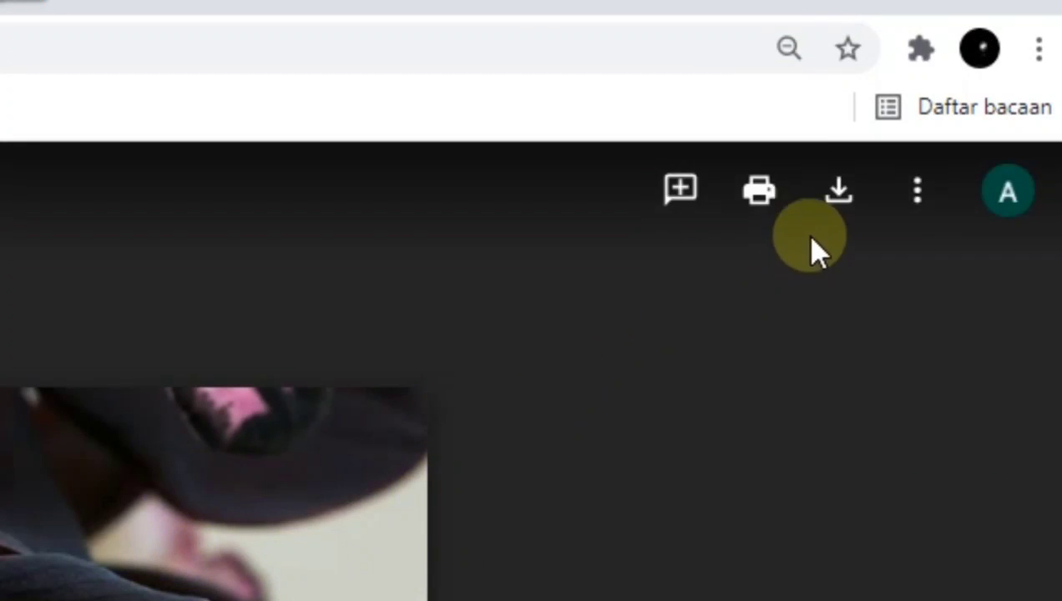
pyautogui.click(838, 193)
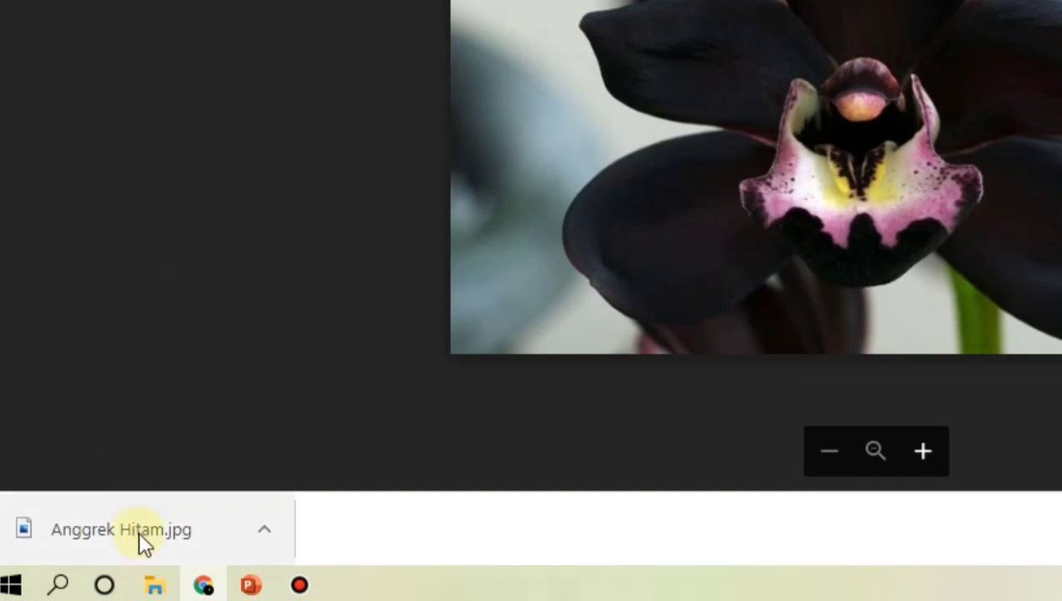
# Step: Switch to File Explorer and check the Downloads folder for Anggrek Hitam.jpg
pyautogui.moveTo(154, 584)
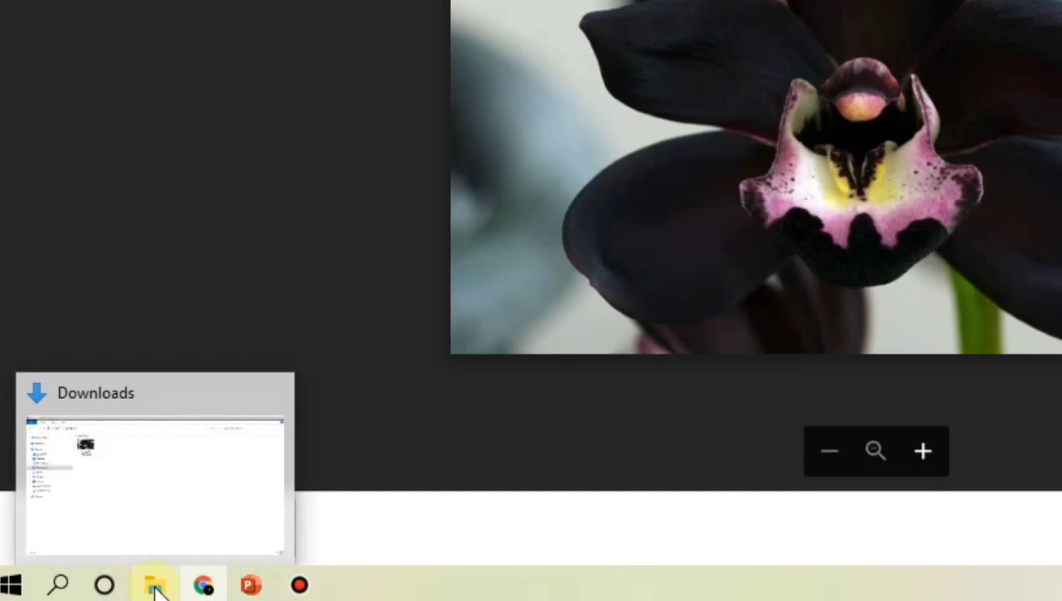
pyautogui.click(153, 587)
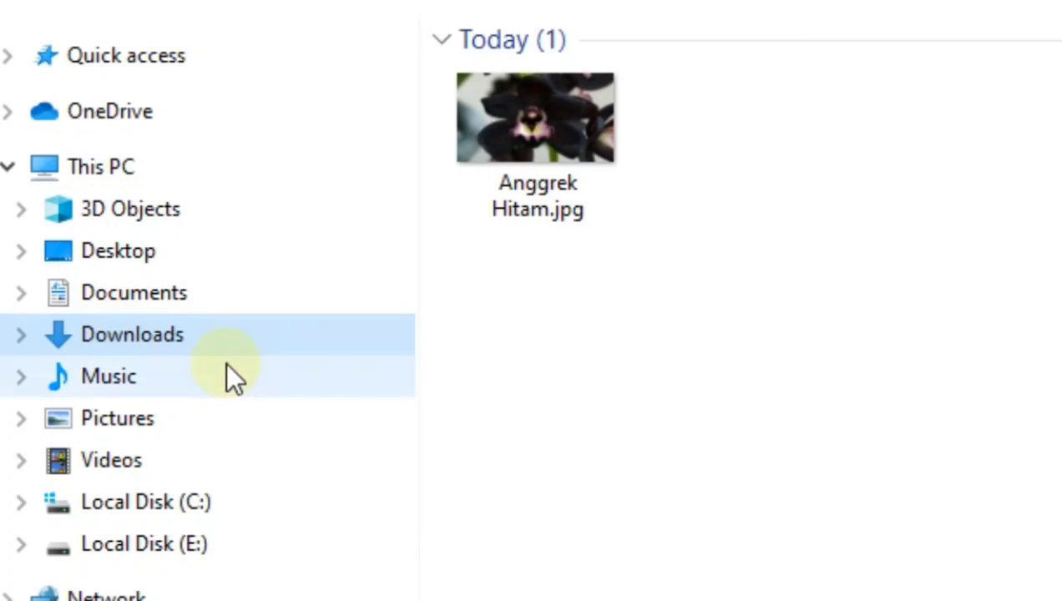
pyautogui.click(723, 200)
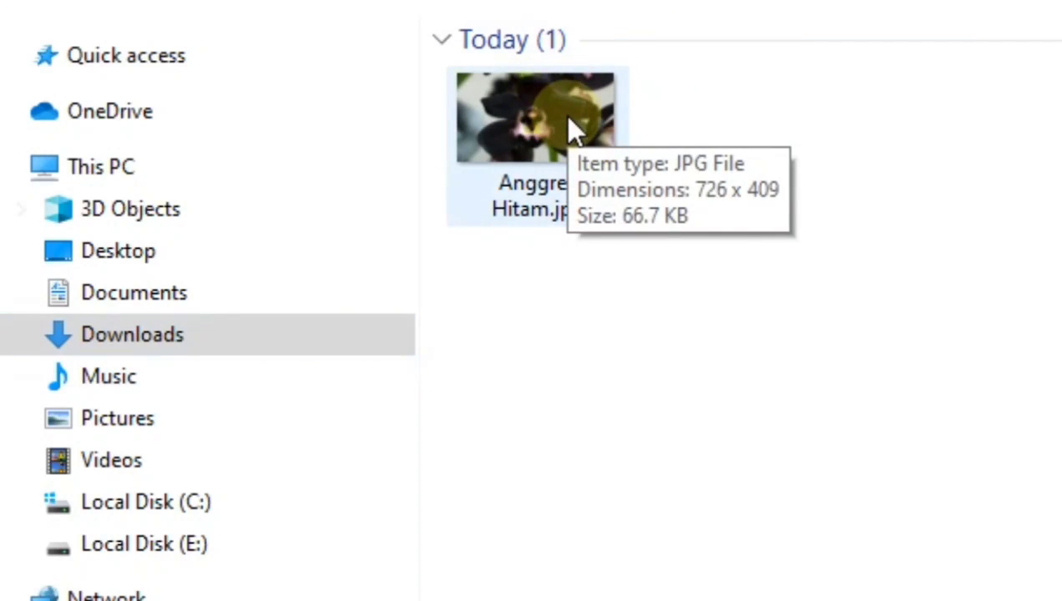
pyautogui.click(541, 127)
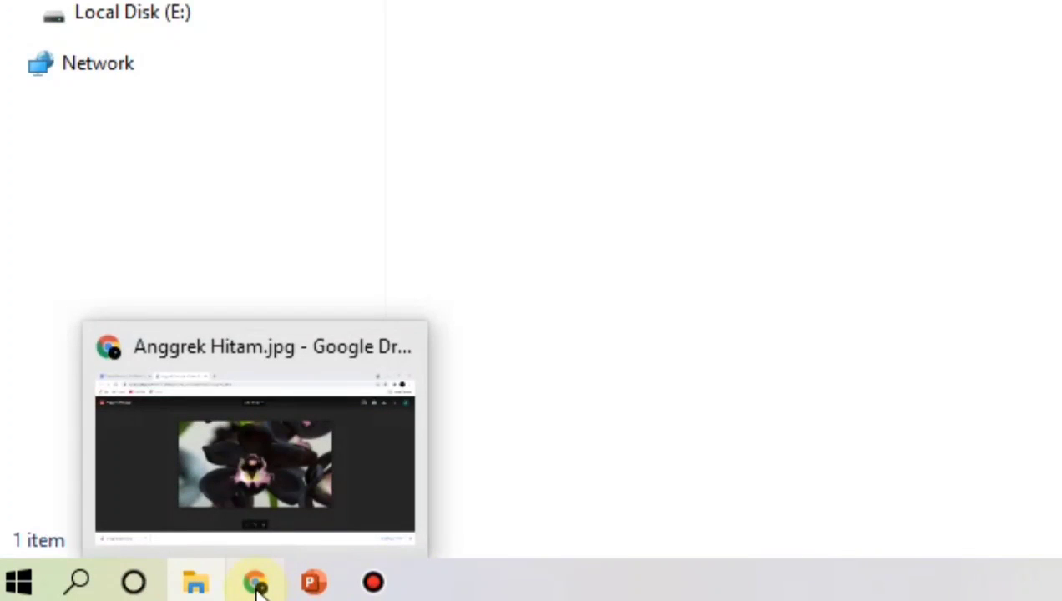
# Step: Return to the class assignment in Chrome, open the next attachment, anoa.jpg, in a new window and download it
pyautogui.click(260, 589)
pyautogui.click(158, 21)
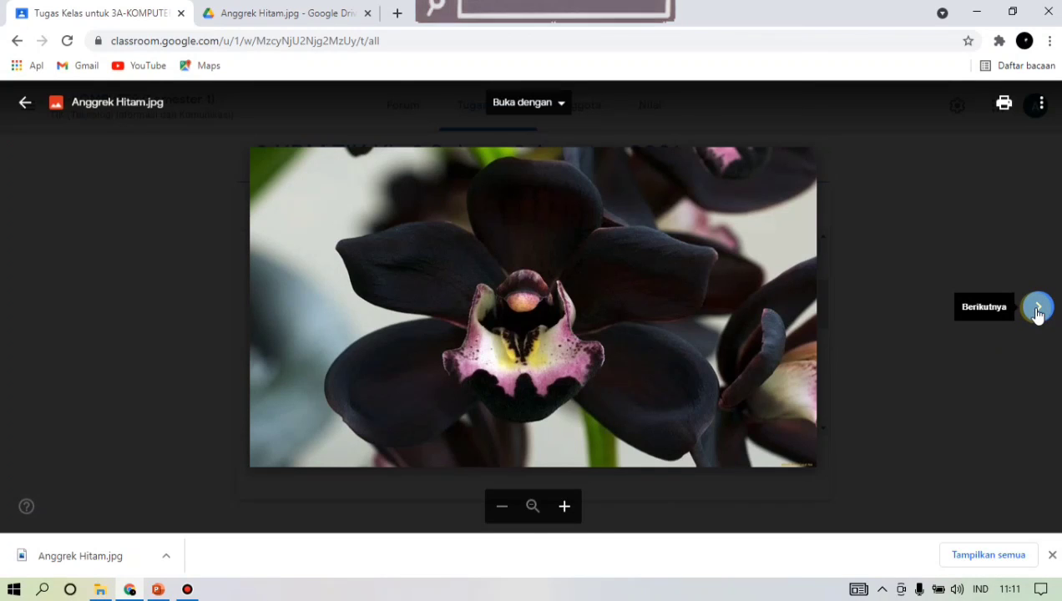
pyautogui.click(1037, 309)
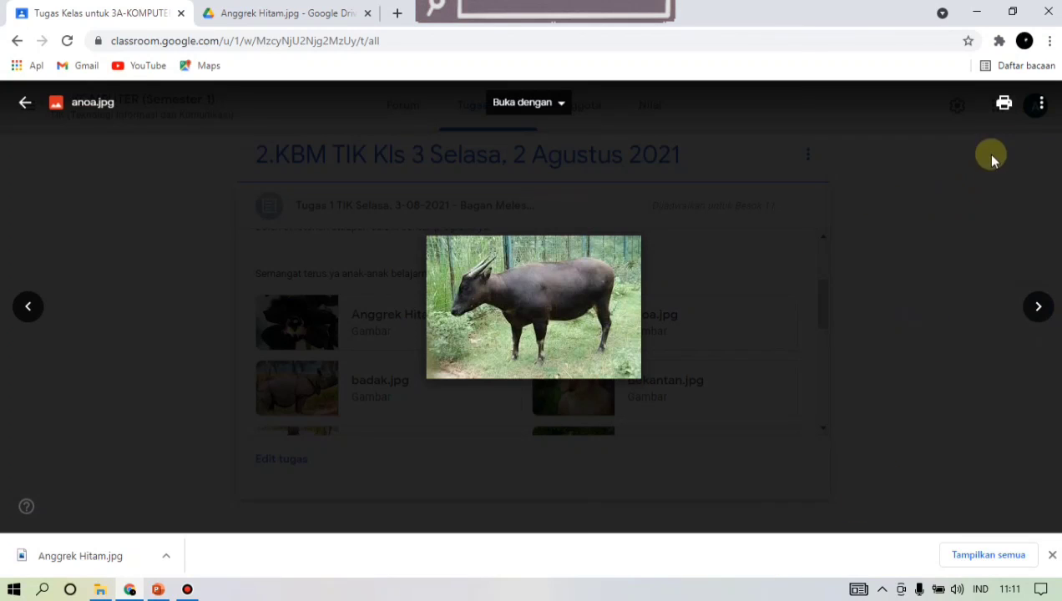
pyautogui.click(1043, 103)
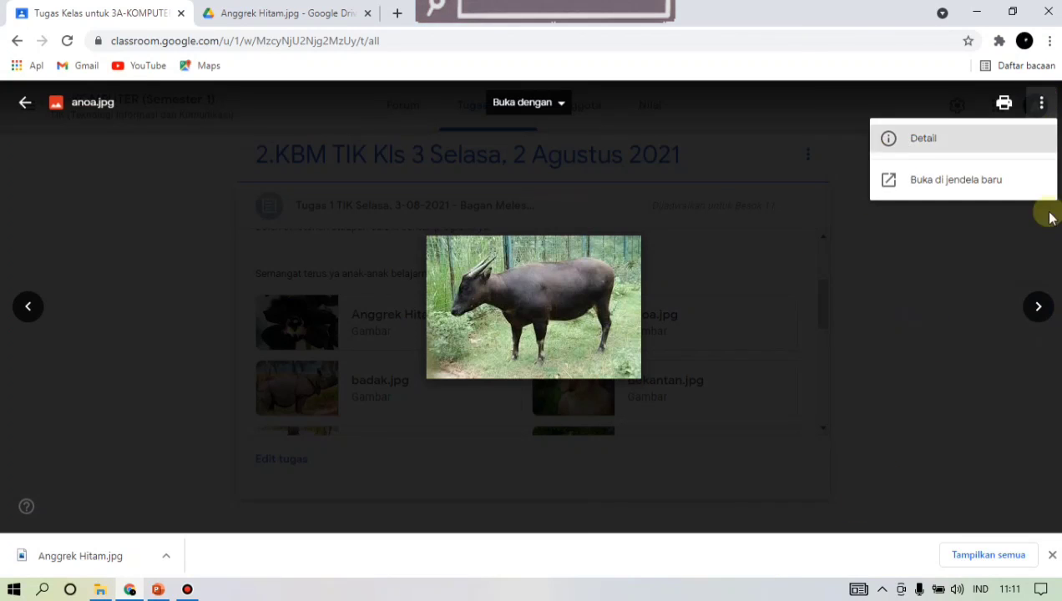
pyautogui.click(974, 183)
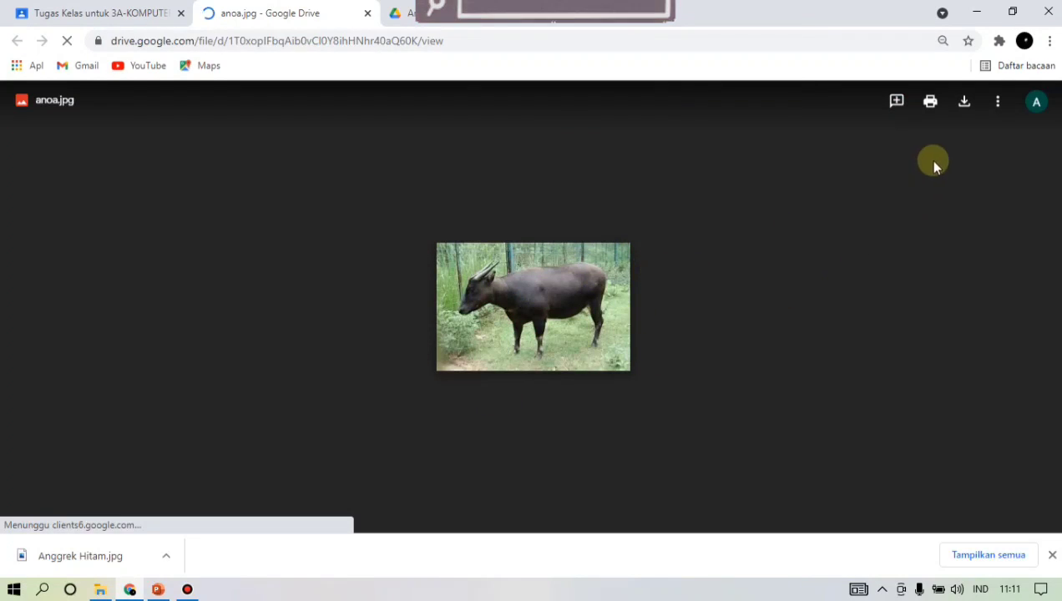
pyautogui.click(965, 102)
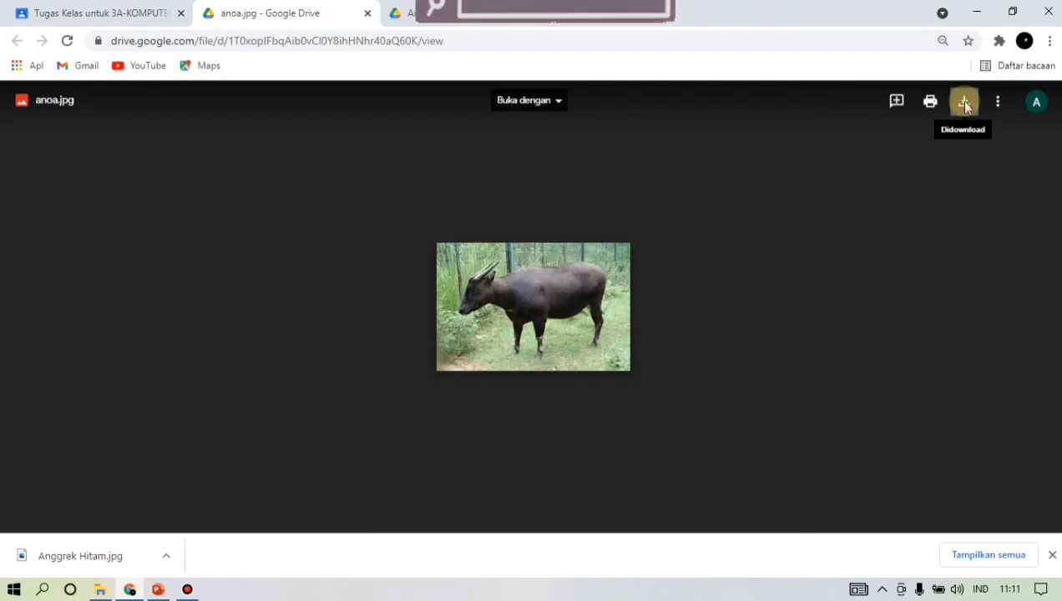
pyautogui.click(965, 102)
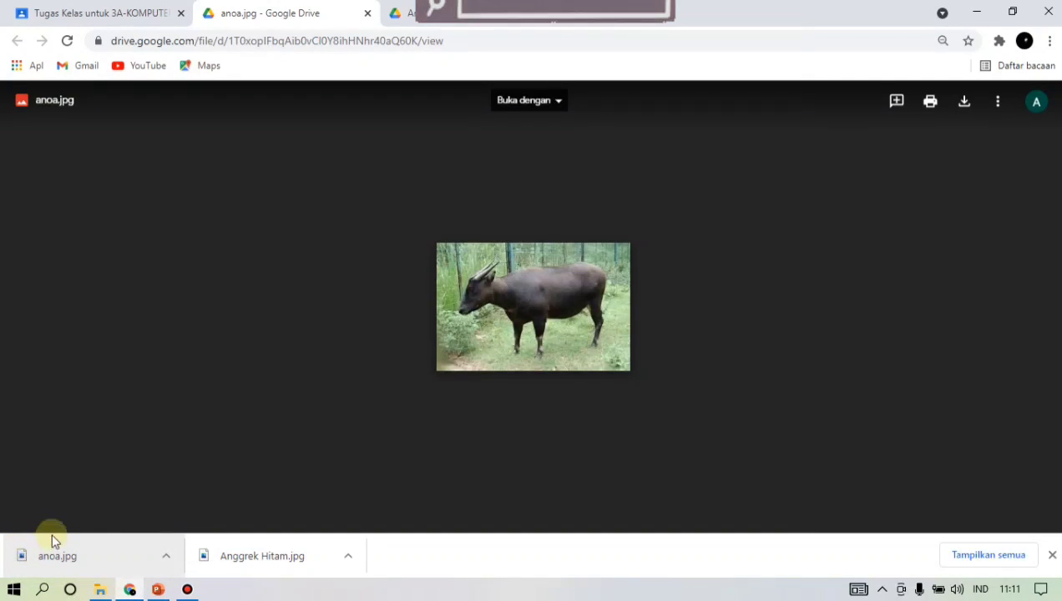
# Step: Switch to File Explorer and check the Downloads folder for anoa.jpg
pyautogui.moveTo(98, 587)
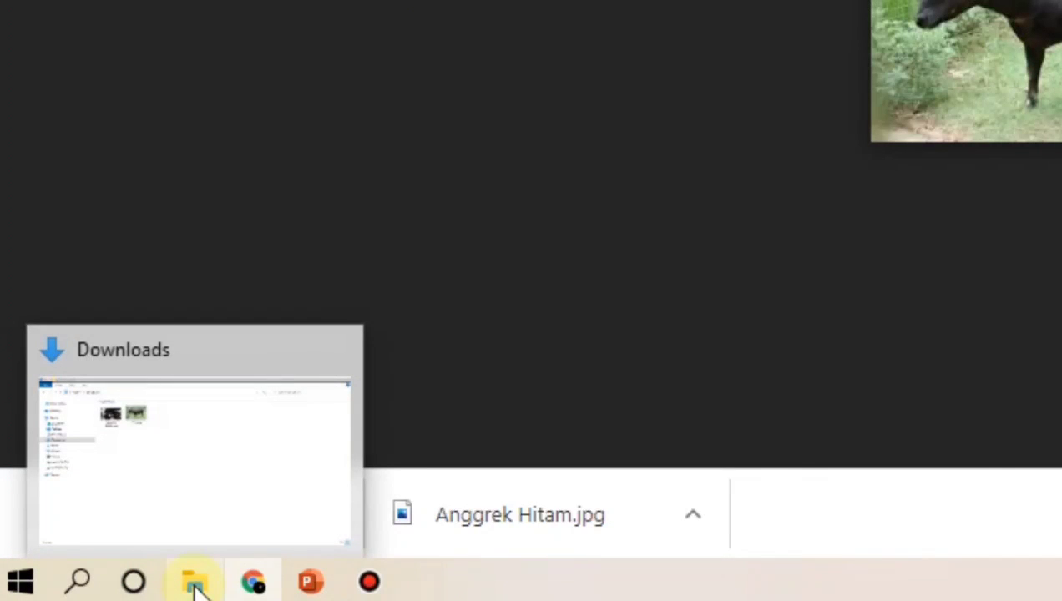
pyautogui.click(194, 584)
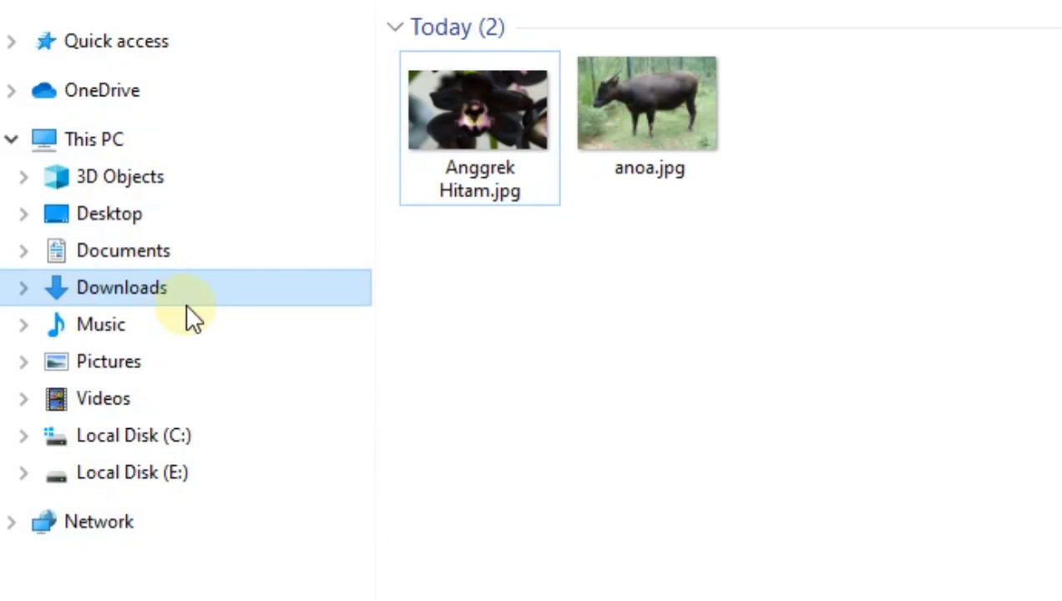
pyautogui.click(200, 288)
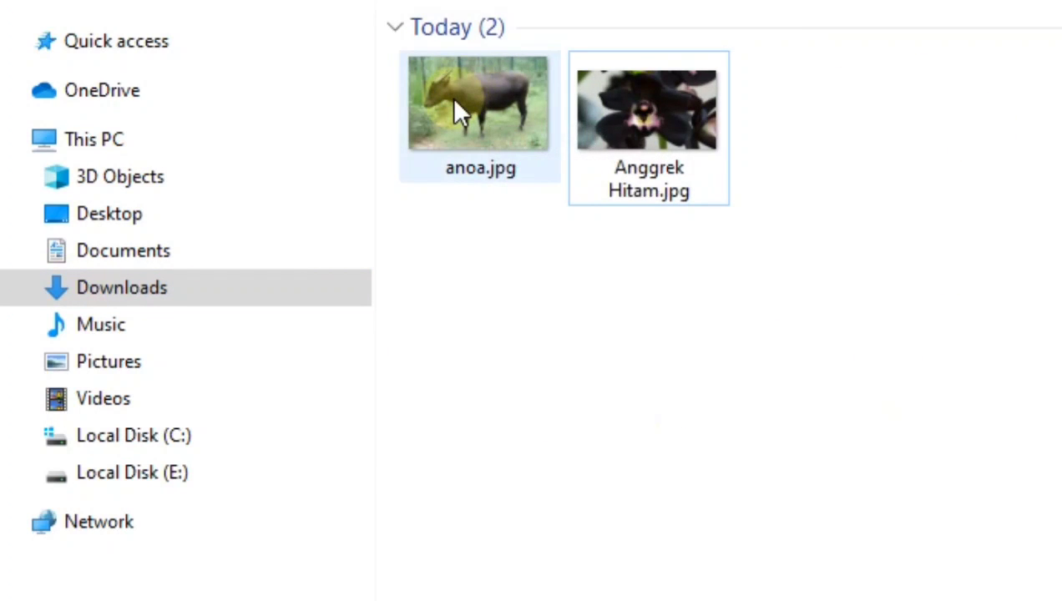
pyautogui.click(454, 99)
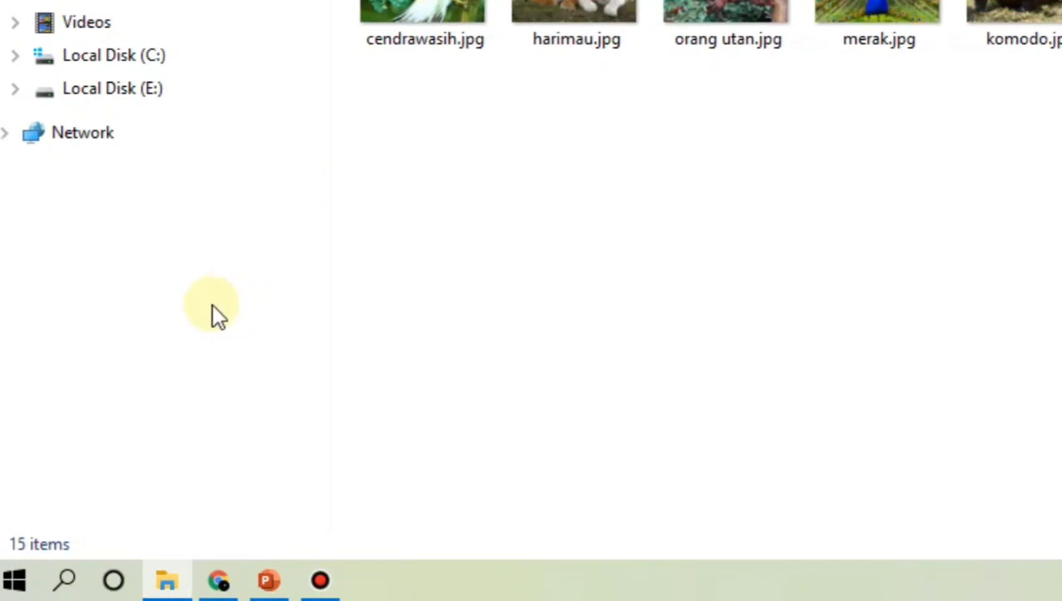
pyautogui.click(19, 588)
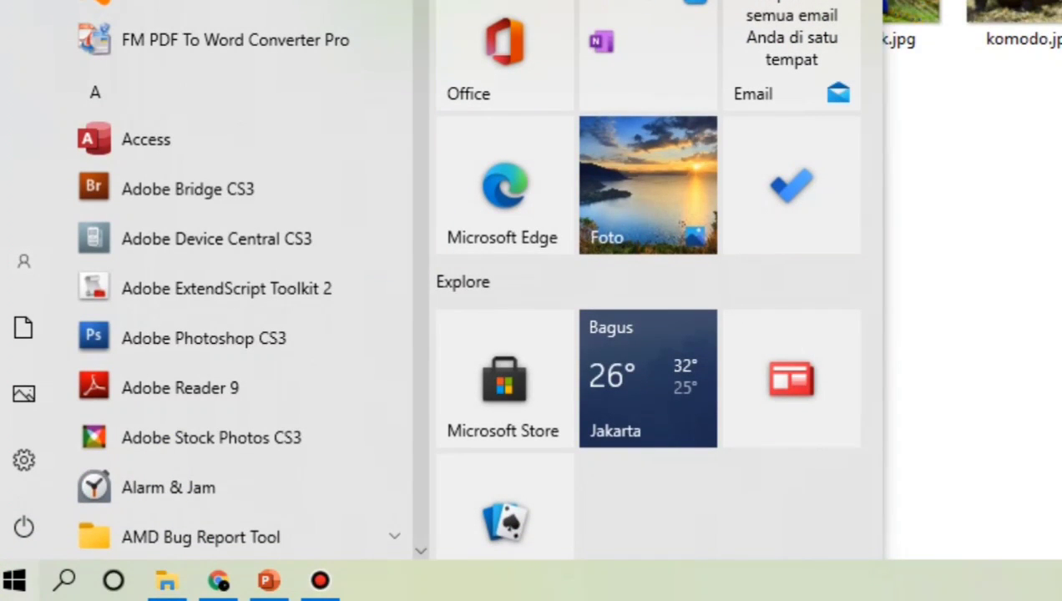
pyautogui.scroll(-5, 417, 38)
pyautogui.moveTo(413, 31); pyautogui.dragTo(381, 478)
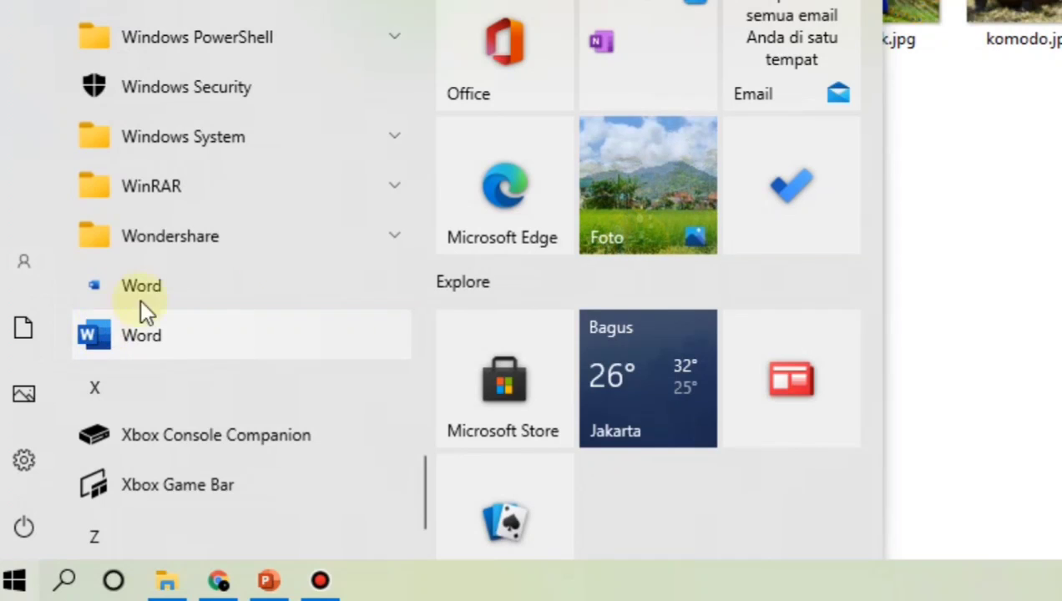
# Step: Search Windows for "word", launch the Word app and create a blank document
pyautogui.click(66, 581)
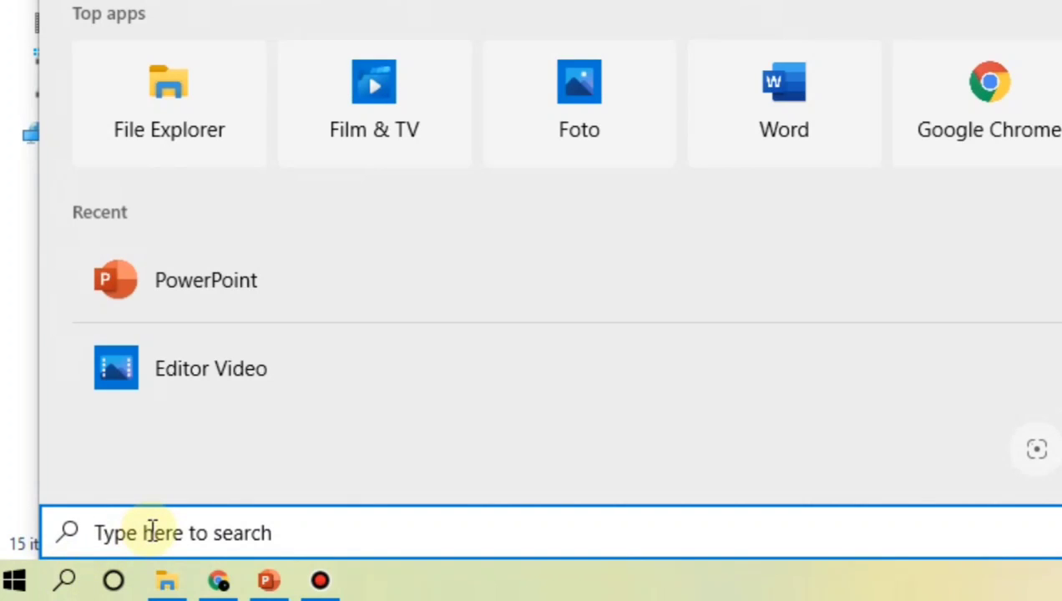
pyautogui.write('wo')
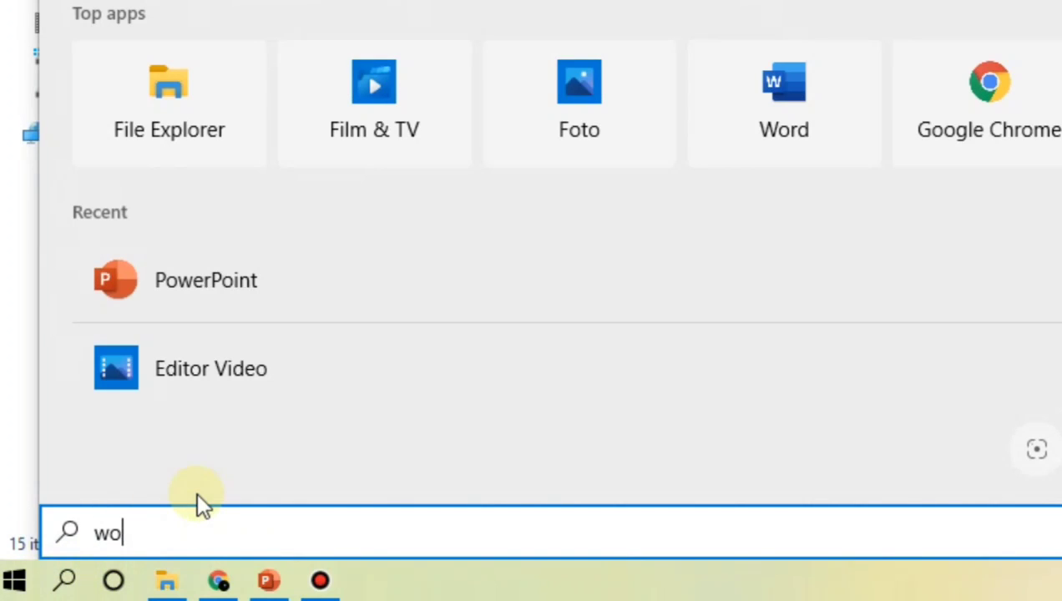
pyautogui.write('rd')
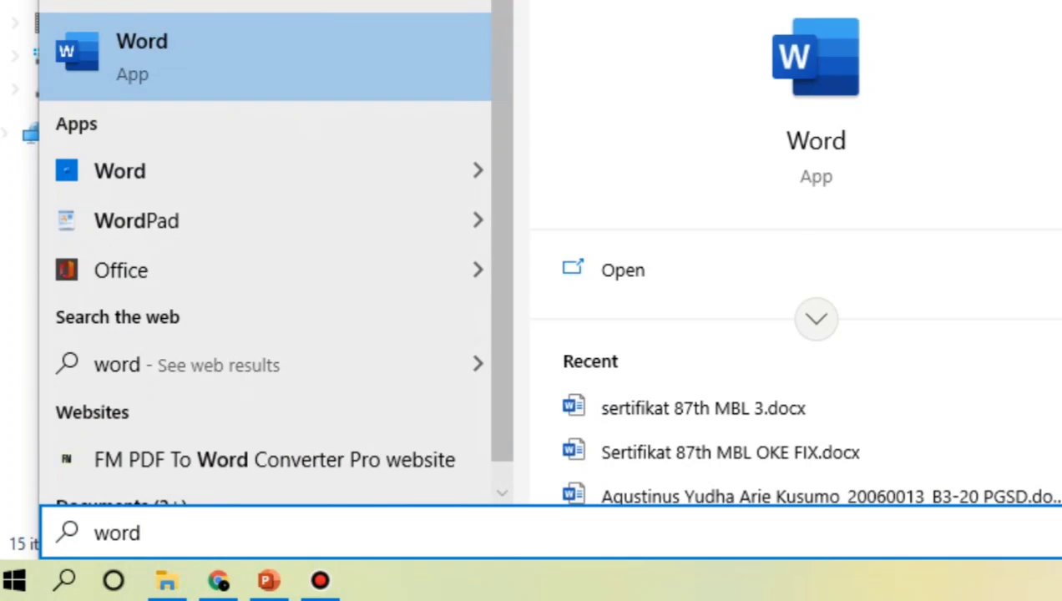
pyautogui.click(168, 60)
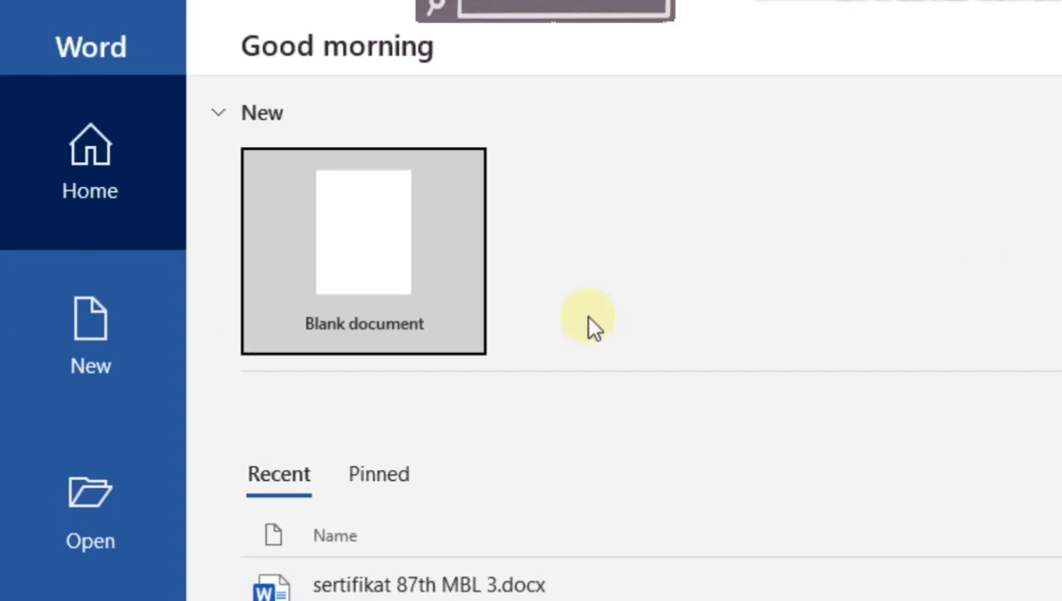
pyautogui.click(348, 247)
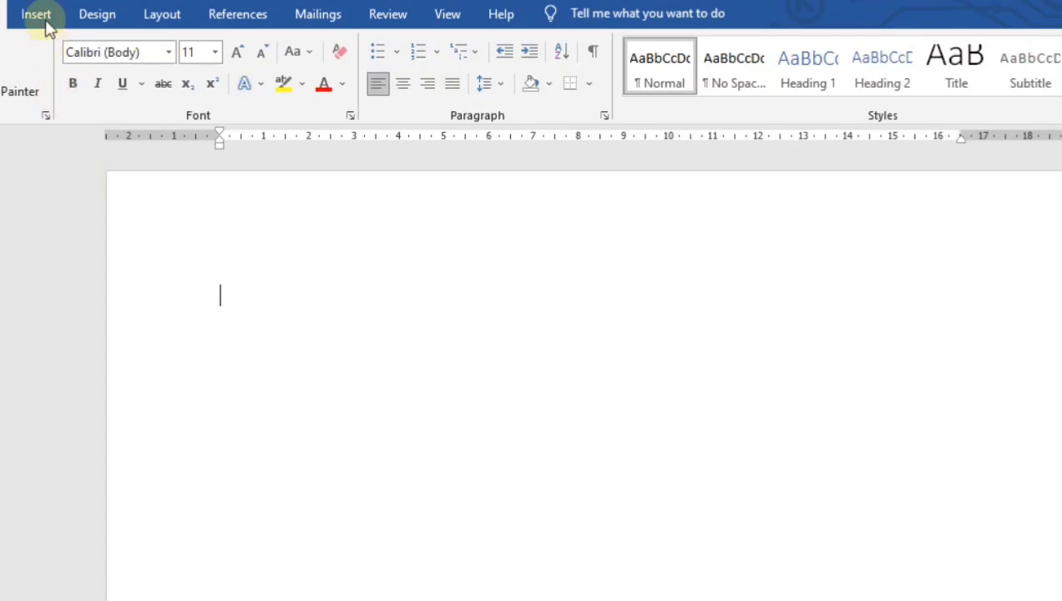
# Step: Insert a built-in Simple Text Box into the blank document
pyautogui.click(117, 39)
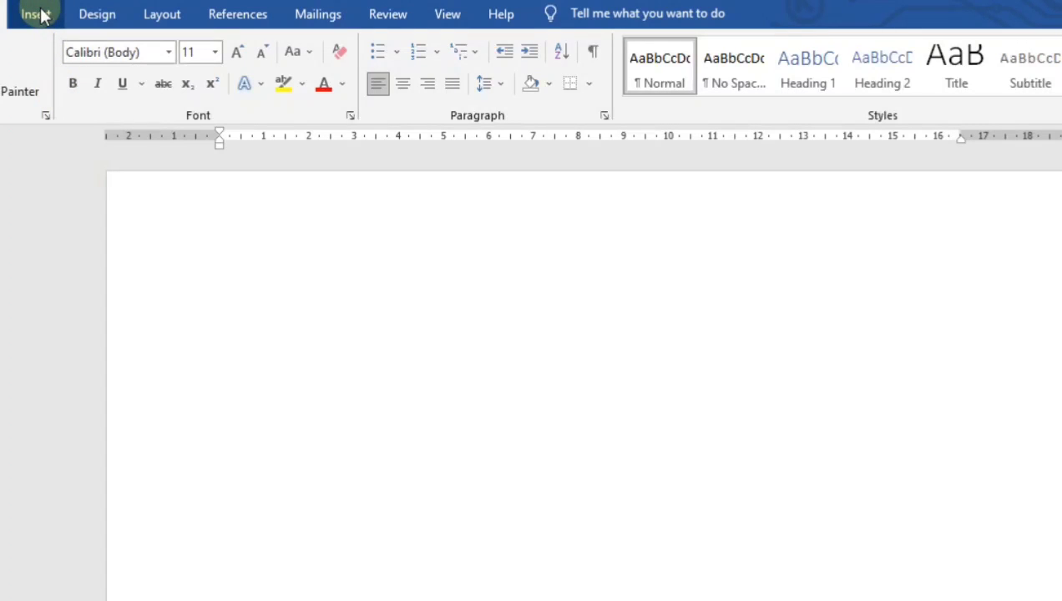
pyautogui.click(40, 14)
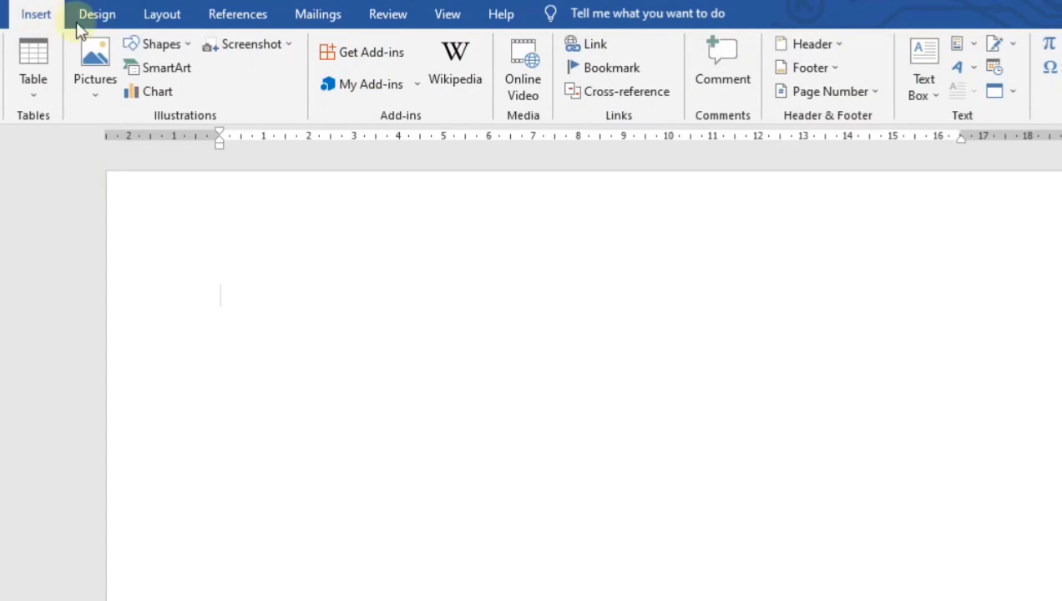
pyautogui.click(923, 57)
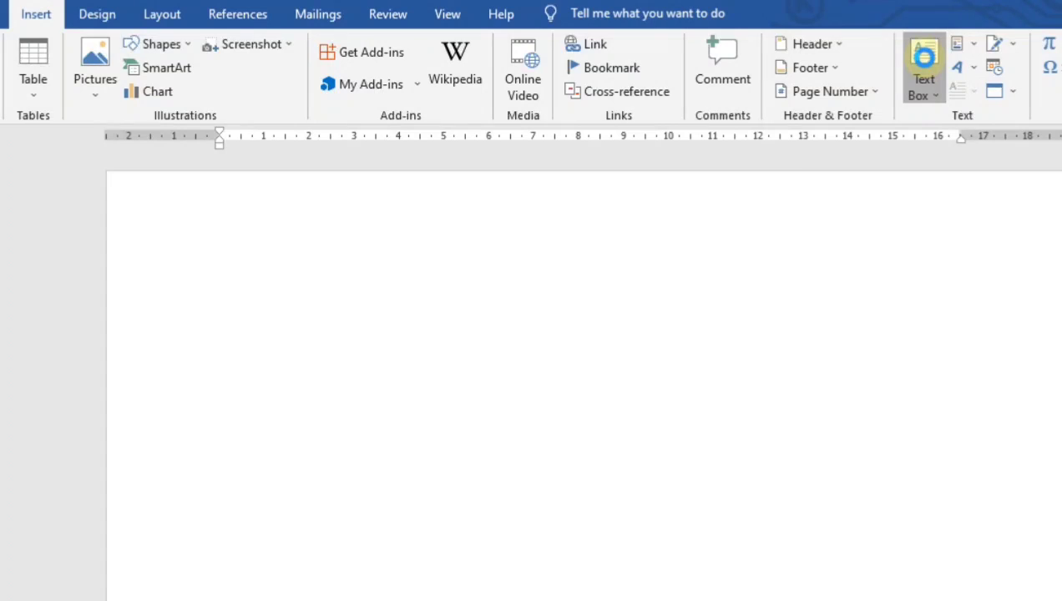
pyautogui.click(923, 56)
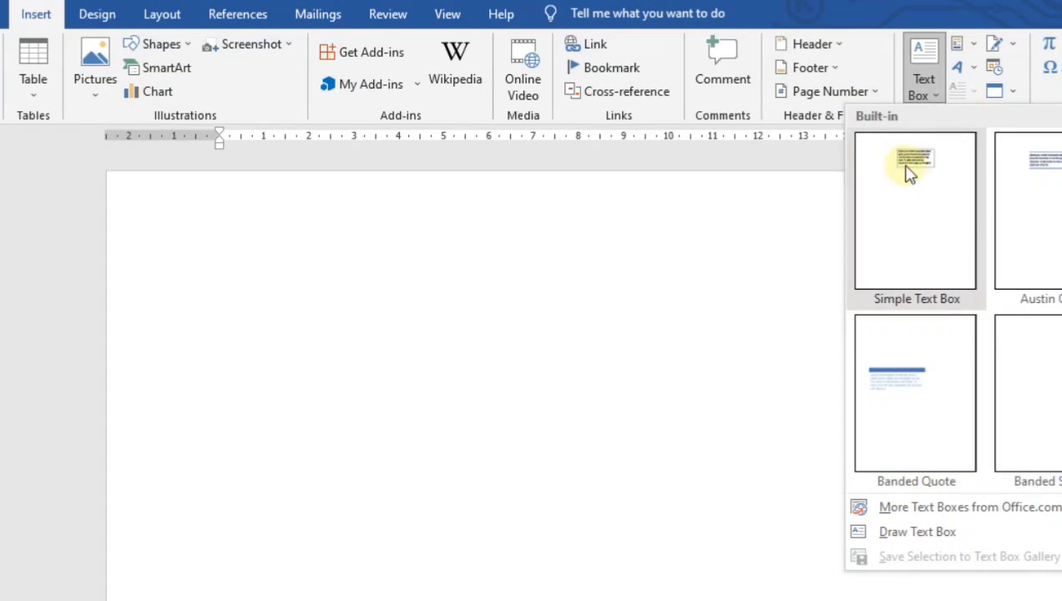
pyautogui.click(909, 172)
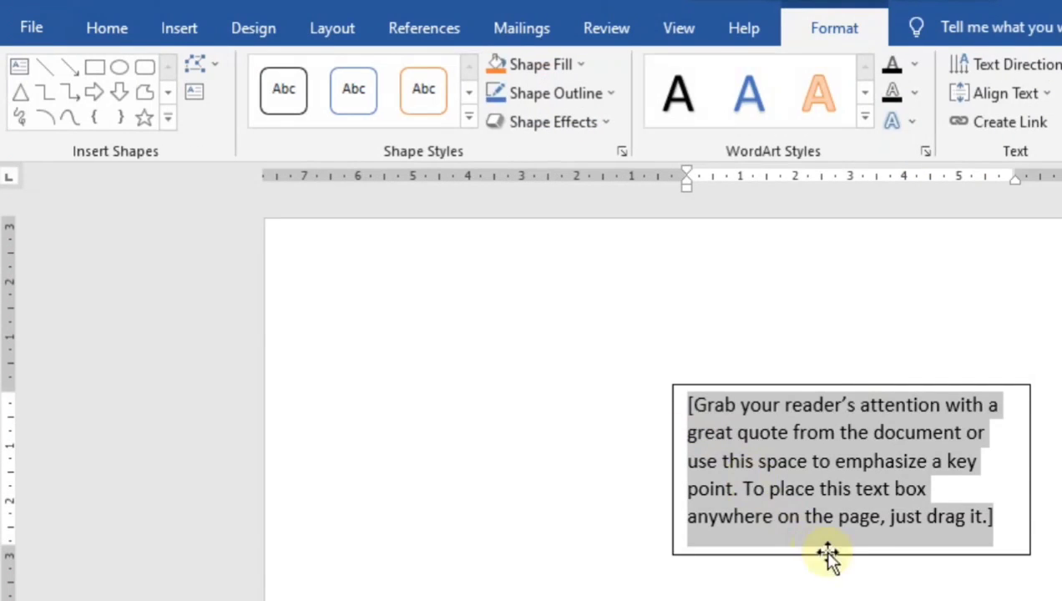
# Step: Replace the text box's placeholder text with the title "HEWAN DAN TUMBUHAN LANGKA"
pyautogui.moveTo(1004, 522); pyautogui.dragTo(810, 459)
pyautogui.click(986, 512)
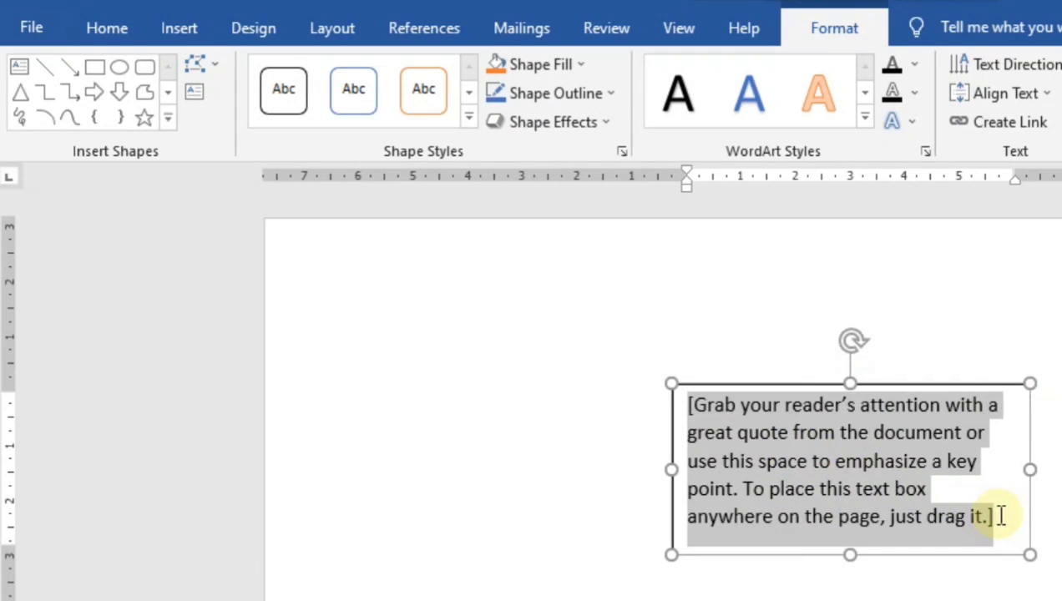
pyautogui.click(670, 387)
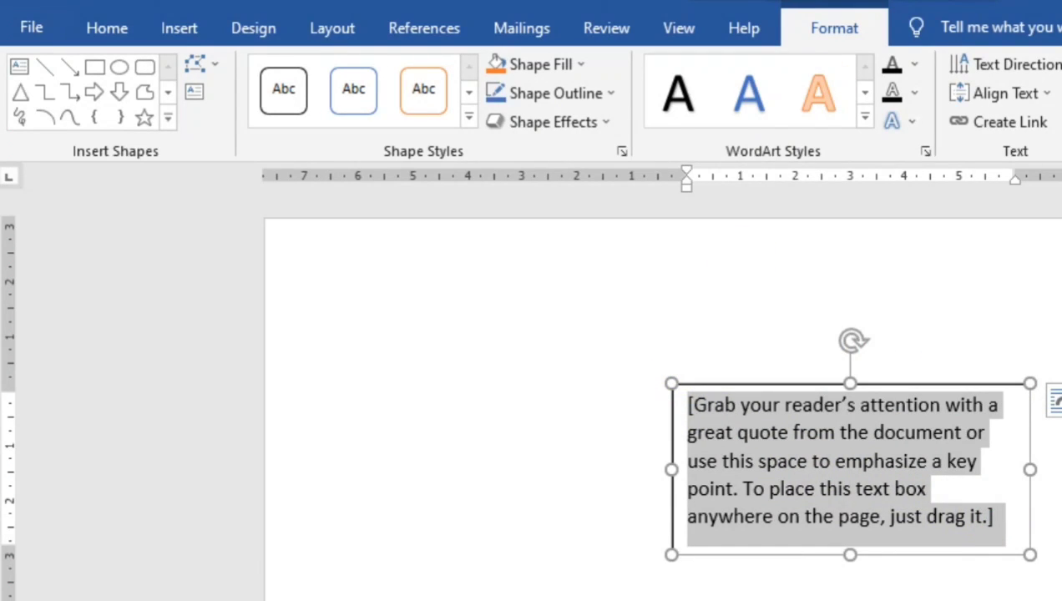
pyautogui.press('BackSpace')
pyautogui.write('HEWAN')
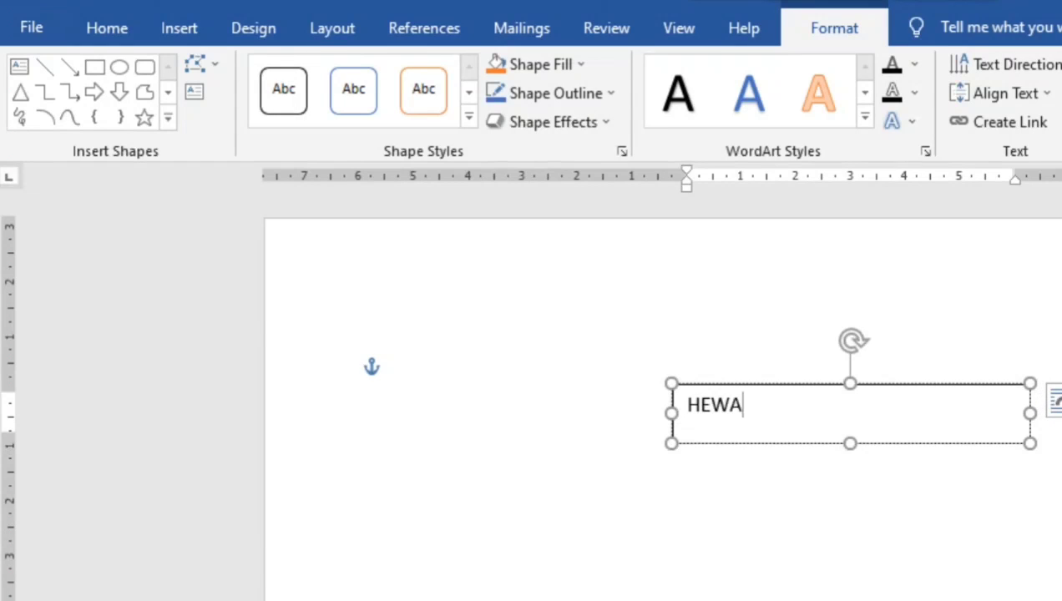
pyautogui.press('BackSpace')
pyautogui.press('BackSpace')
pyautogui.press('BackSpace')
pyautogui.press('BackSpace')
pyautogui.press('BackSpace')
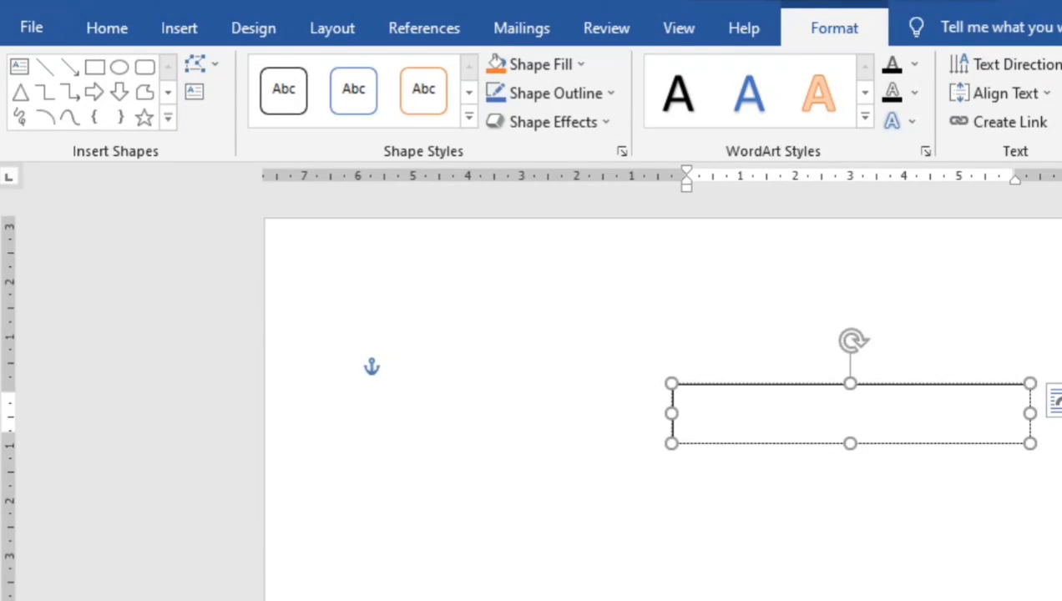
pyautogui.write('HEWAN DAN ')
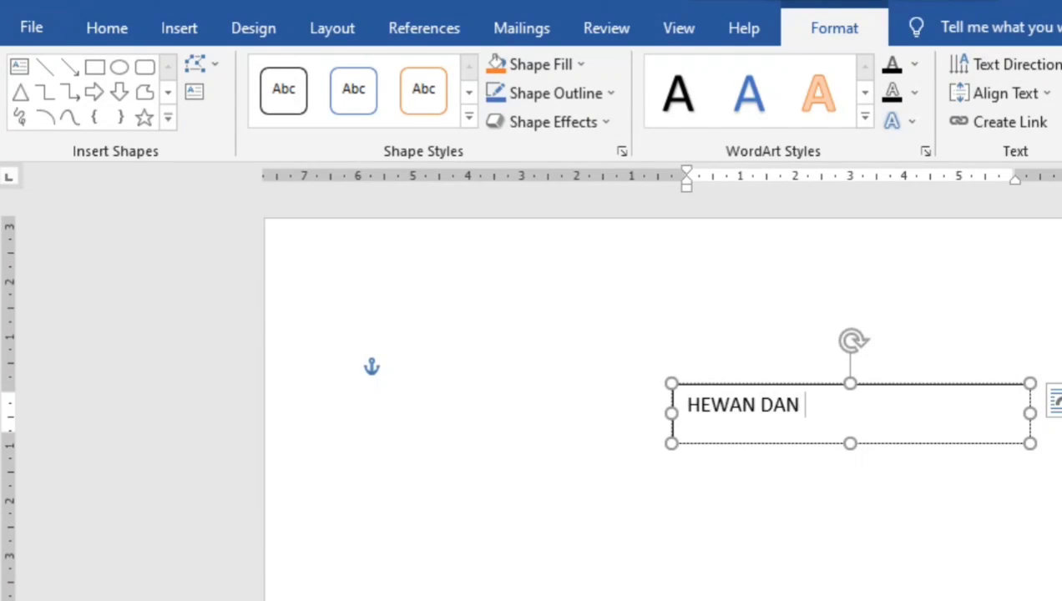
pyautogui.write('TUMBUN')
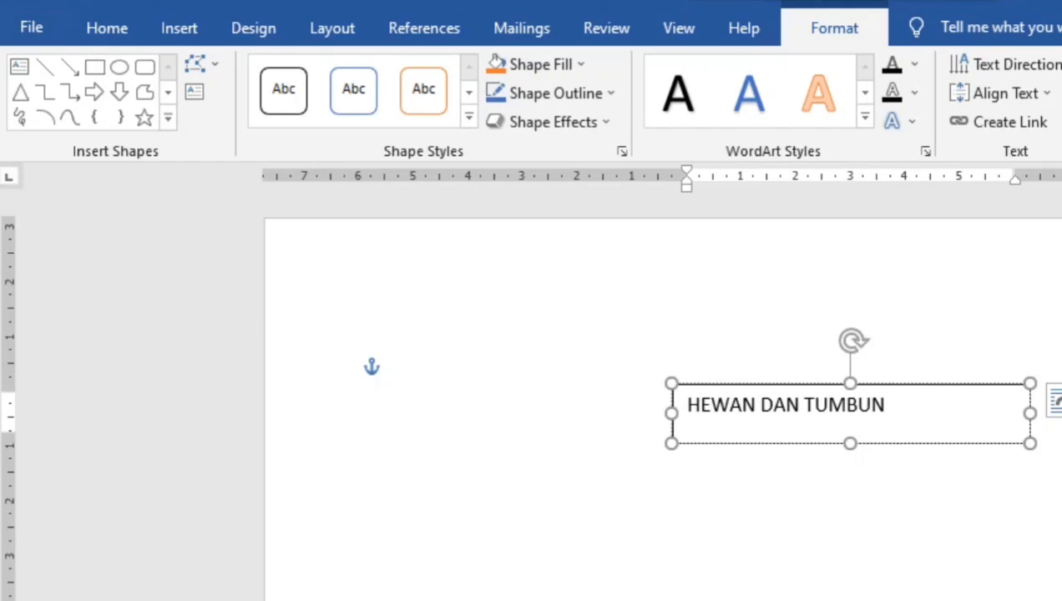
pyautogui.press('BackSpace')
pyautogui.write('HAN LANGKA')
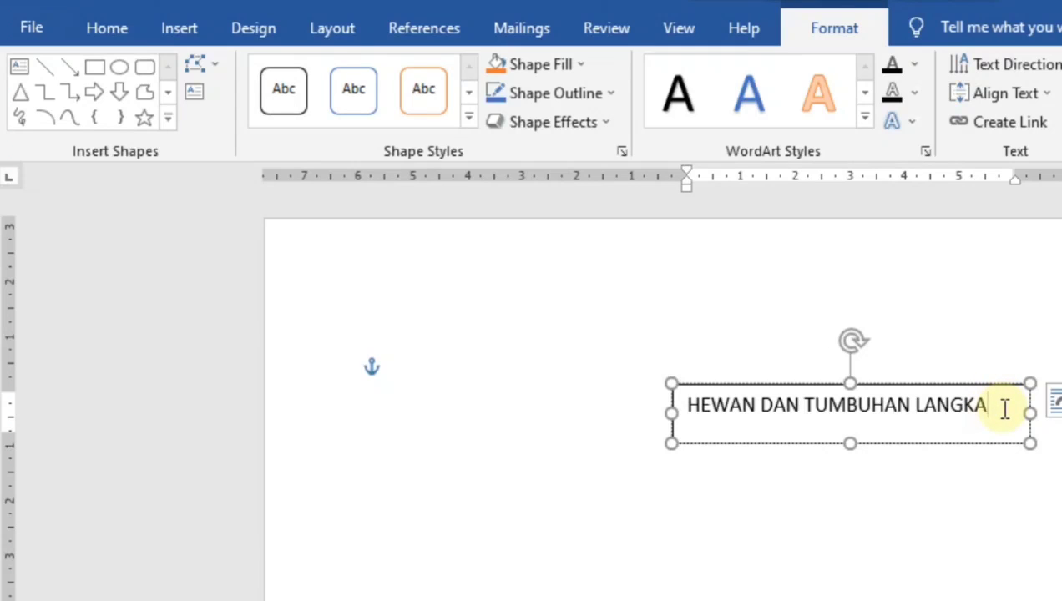
# Step: Make the title text in the box bold and centre it horizontally
pyautogui.moveTo(1000, 407); pyautogui.dragTo(694, 392)
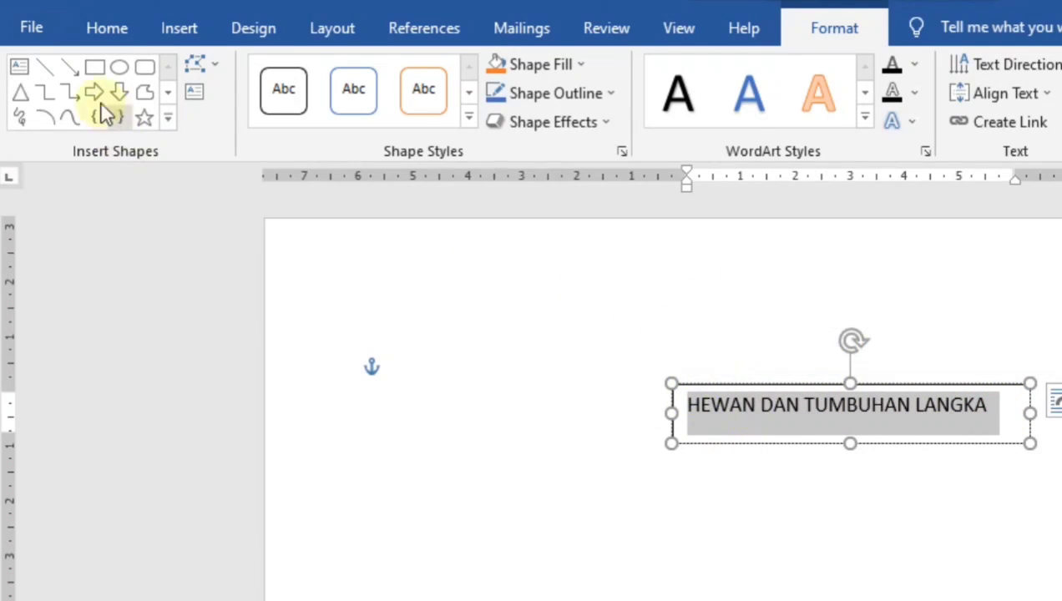
pyautogui.click(106, 32)
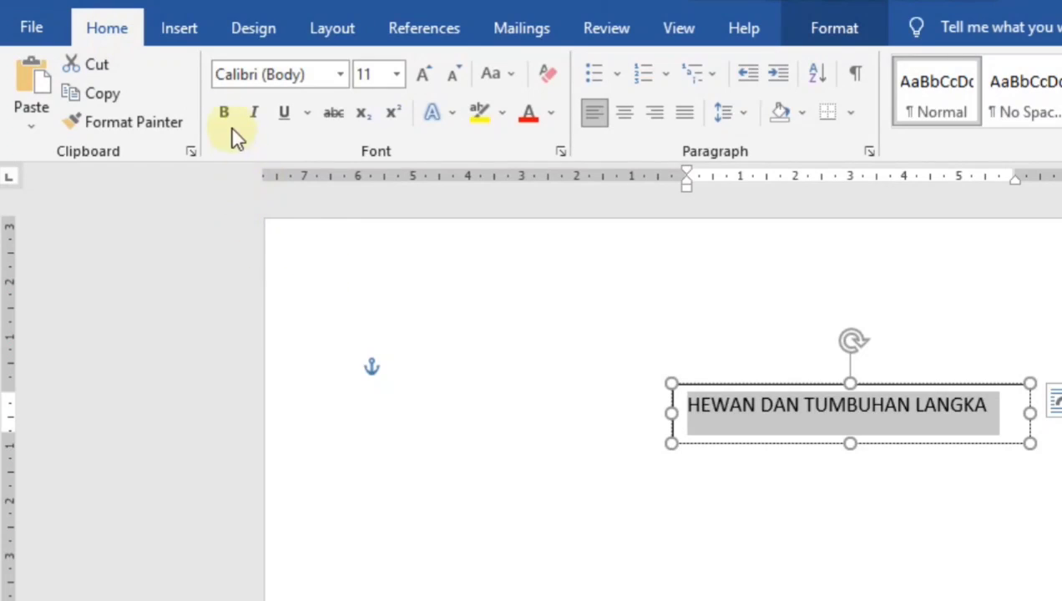
pyautogui.click(224, 114)
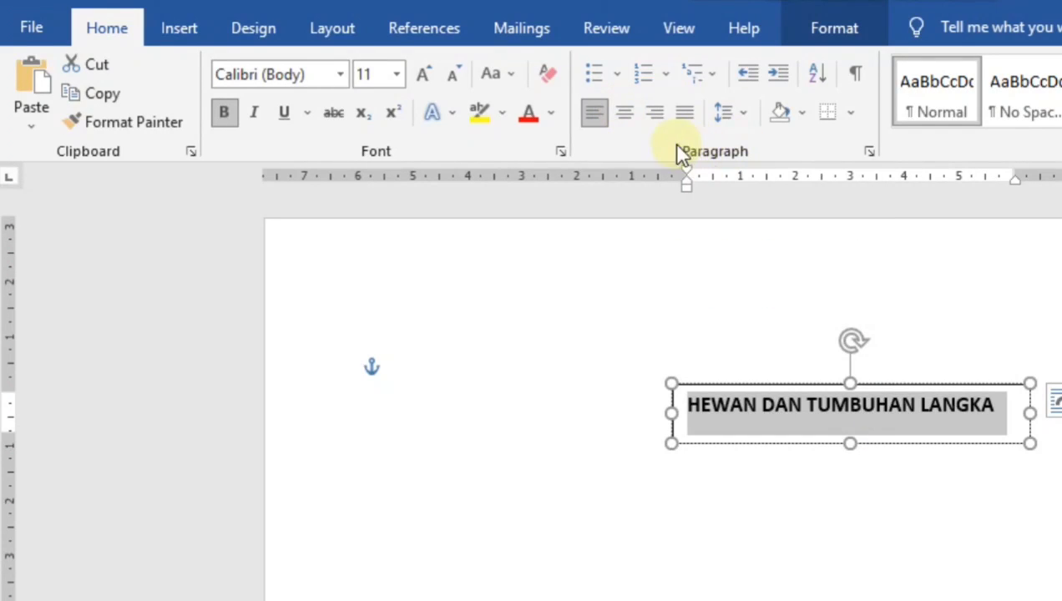
pyautogui.click(621, 108)
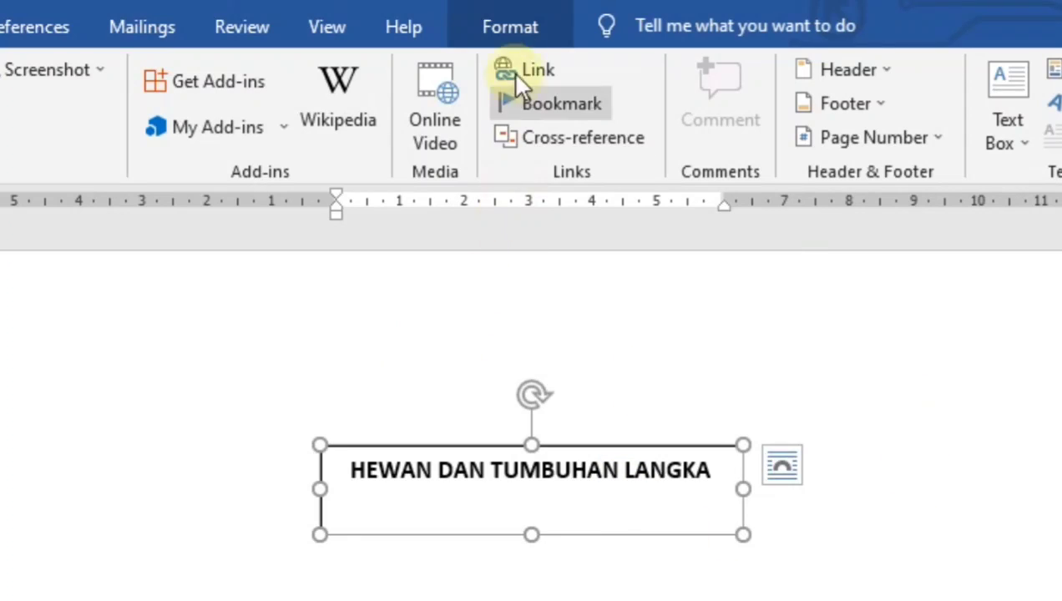
# Step: Align the title text vertically to the middle of its text box
pyautogui.click(520, 27)
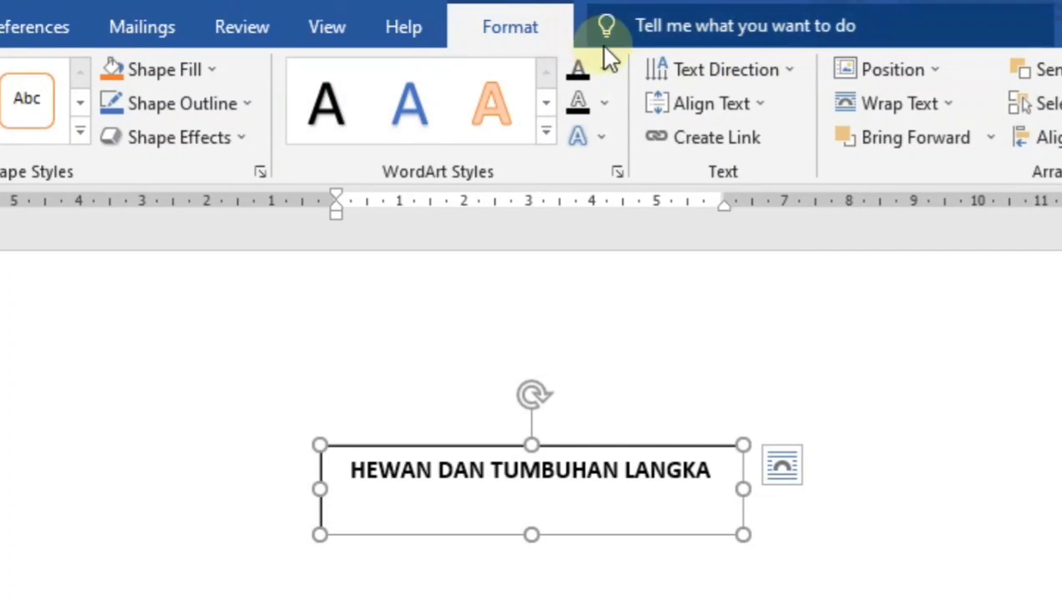
pyautogui.click(762, 104)
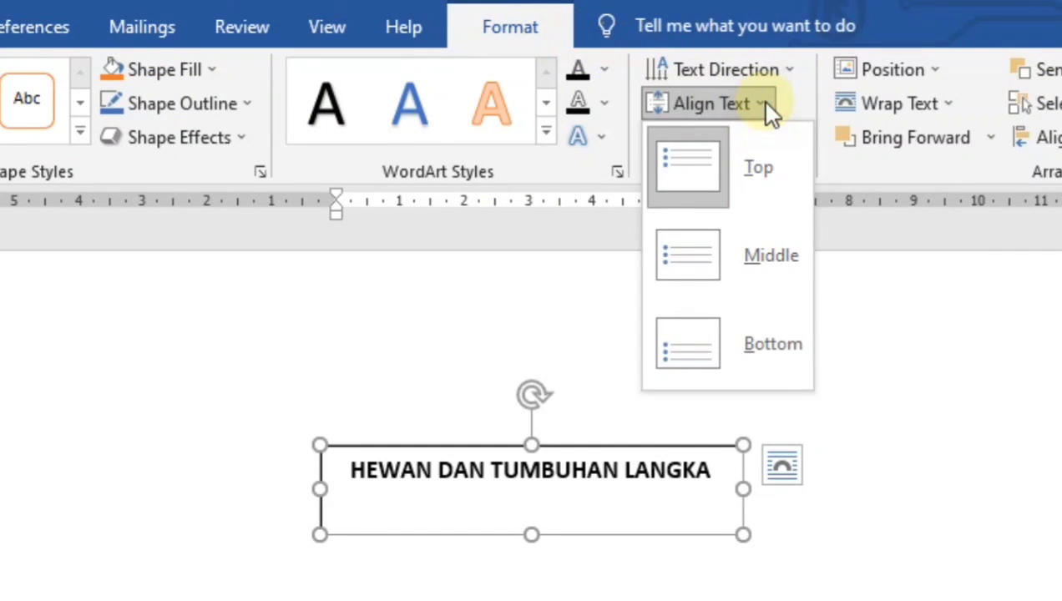
pyautogui.click(754, 256)
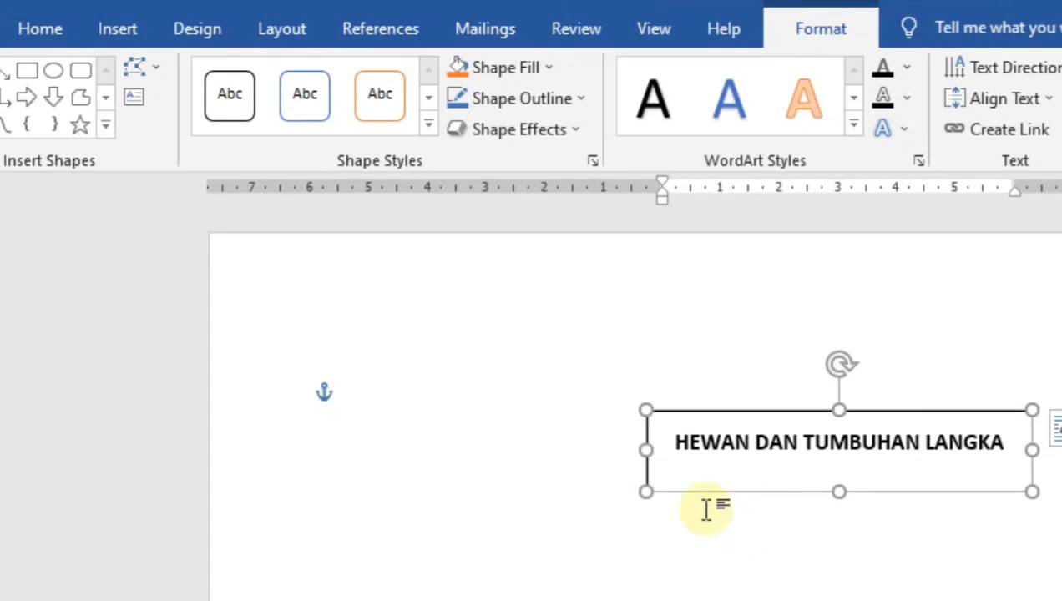
# Step: Set the title font to Cooper Black and widen the text box on both sides to about 8.31 cm
pyautogui.click(37, 27)
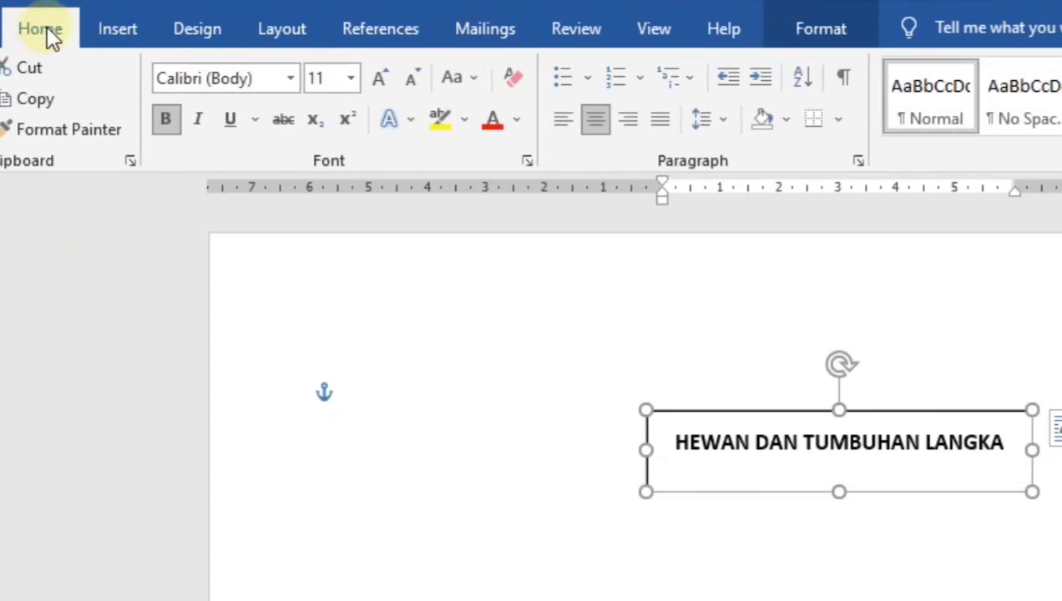
pyautogui.click(291, 77)
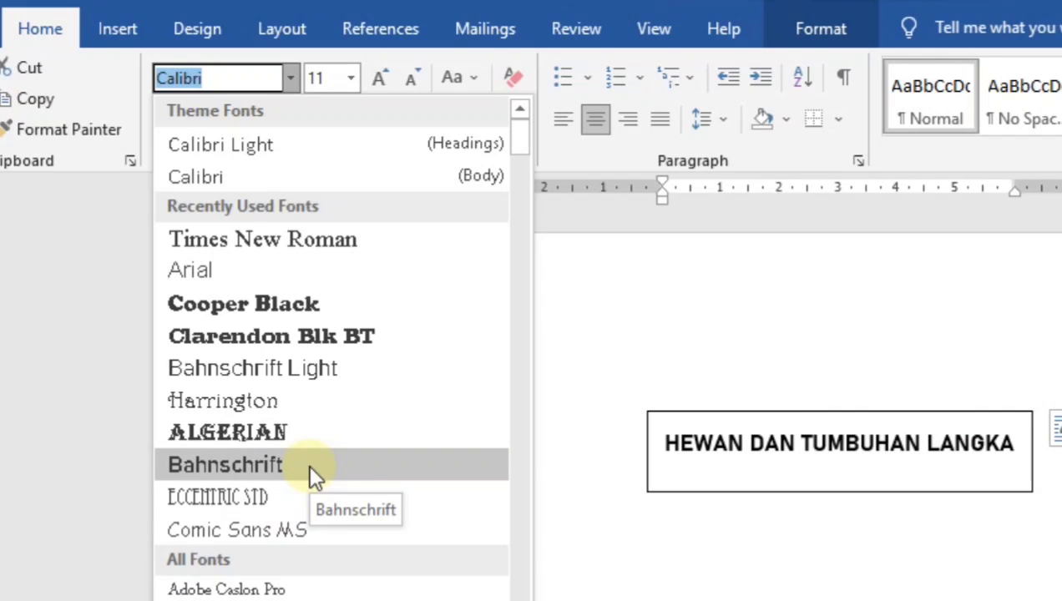
pyautogui.click(361, 310)
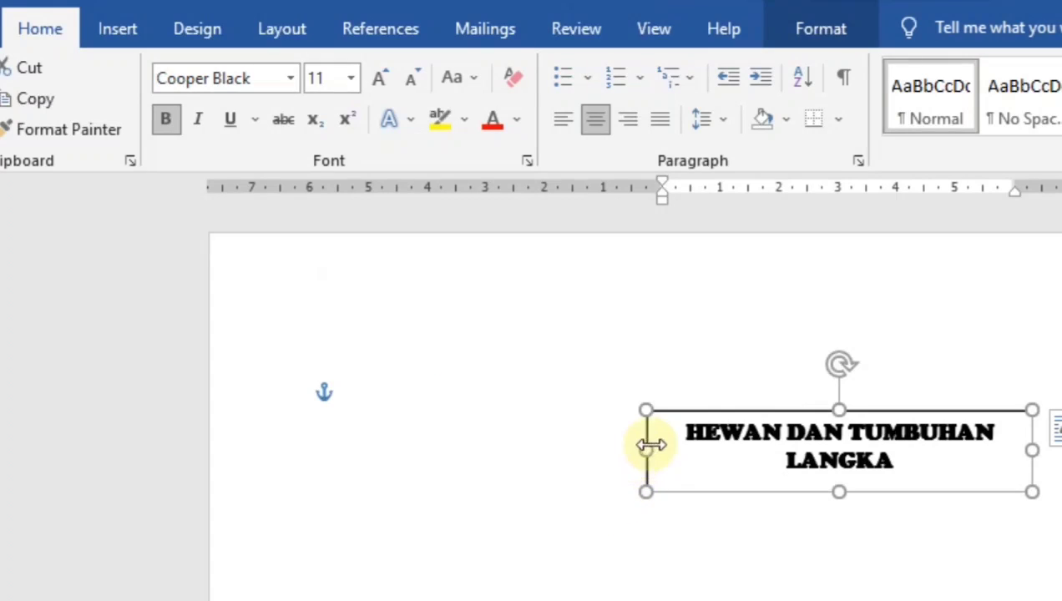
pyautogui.moveTo(647, 450); pyautogui.dragTo(571, 450)
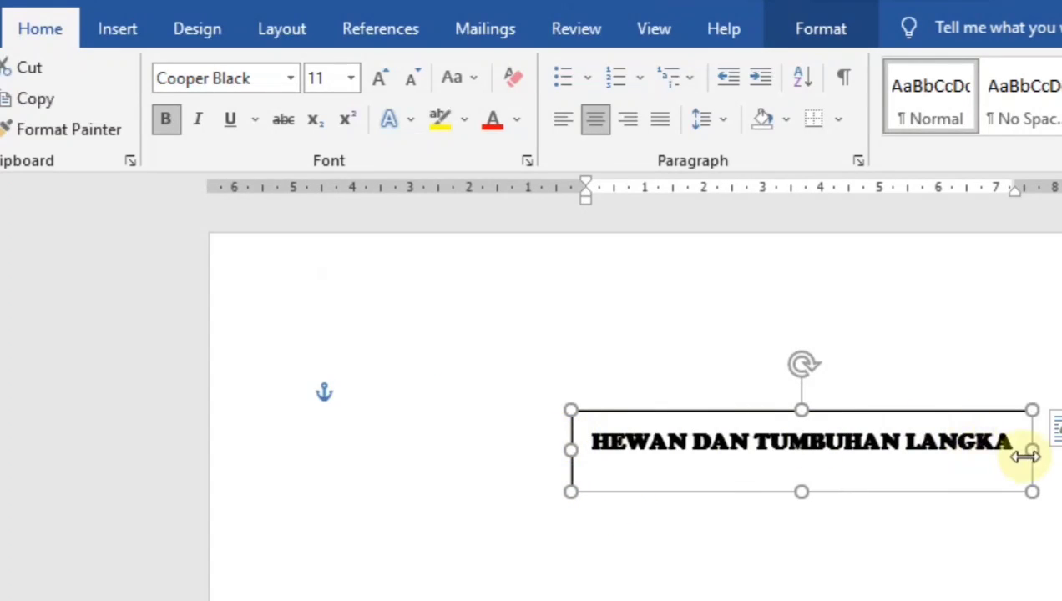
pyautogui.moveTo(1032, 450); pyautogui.dragTo(1051, 450)
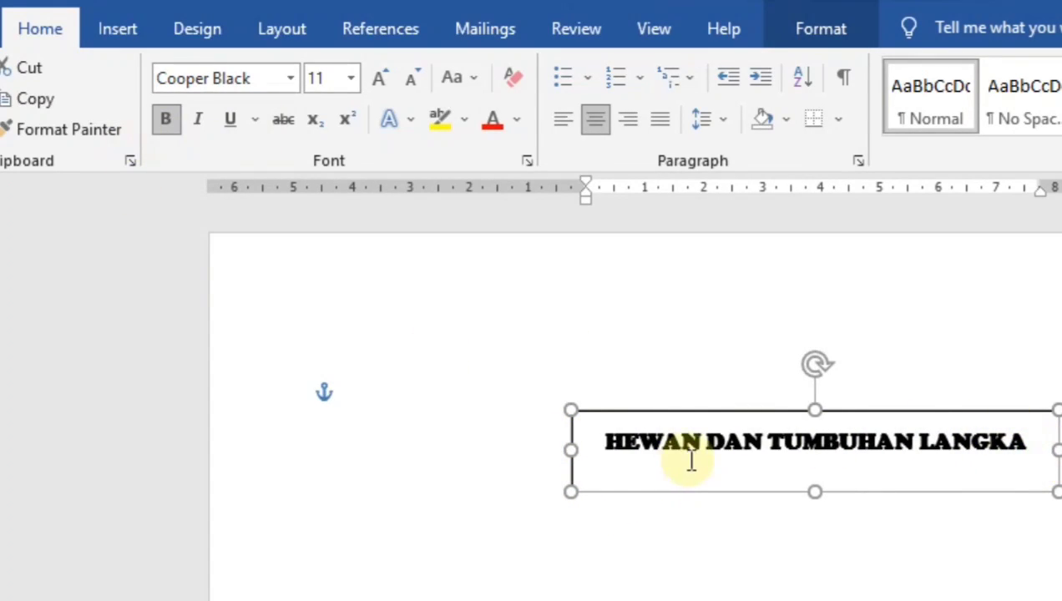
# Step: Remove the bold formatting from the title and colour its text a darker theme blue
pyautogui.click(171, 123)
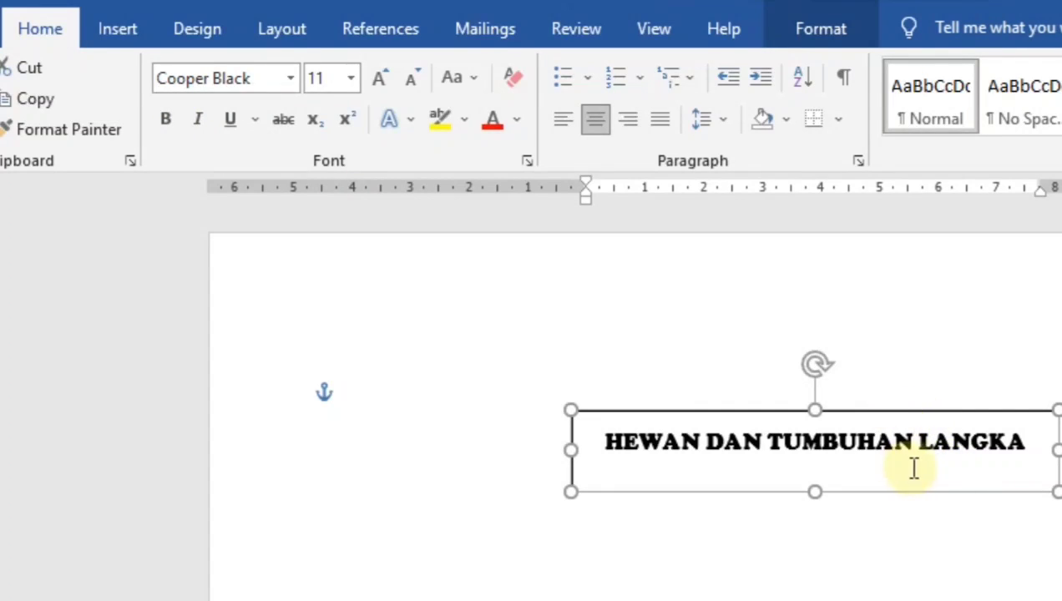
pyautogui.click(518, 121)
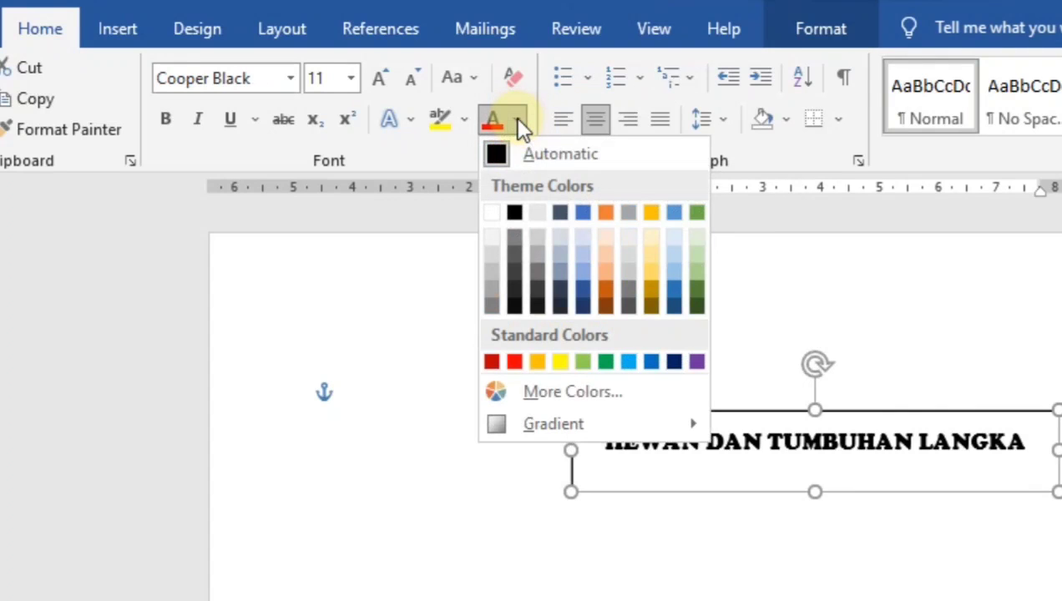
pyautogui.click(582, 290)
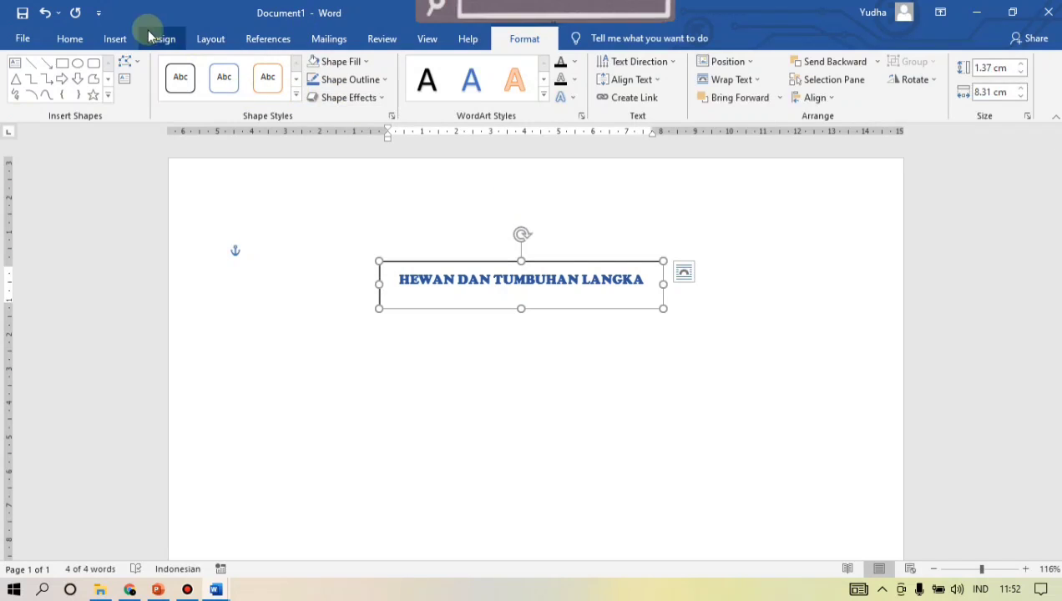
# Step: Fill the title box with a light orange theme colour and move the box slightly upward on the page
pyautogui.click(114, 39)
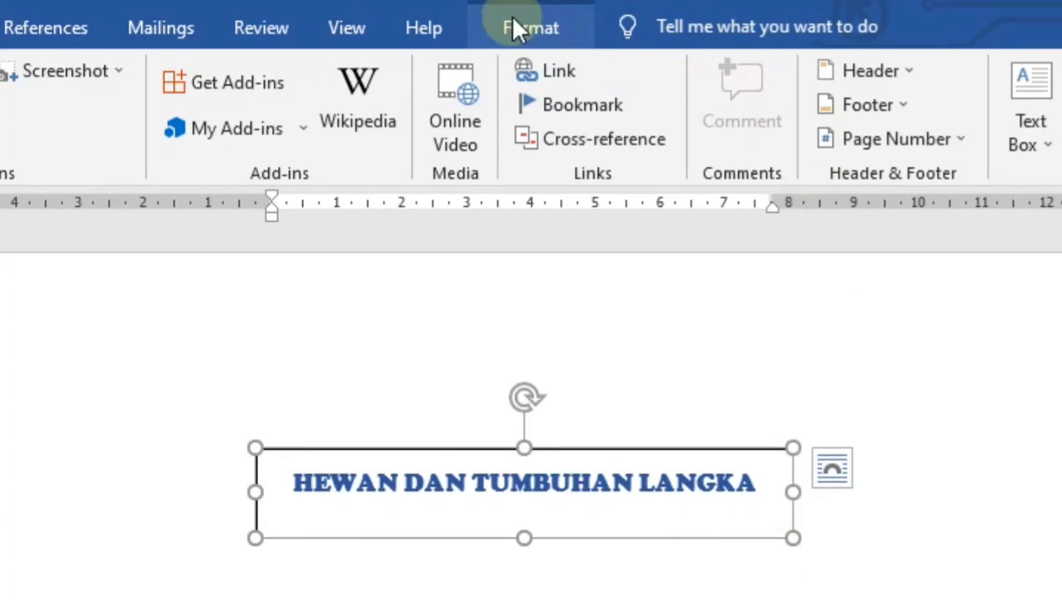
pyautogui.click(530, 29)
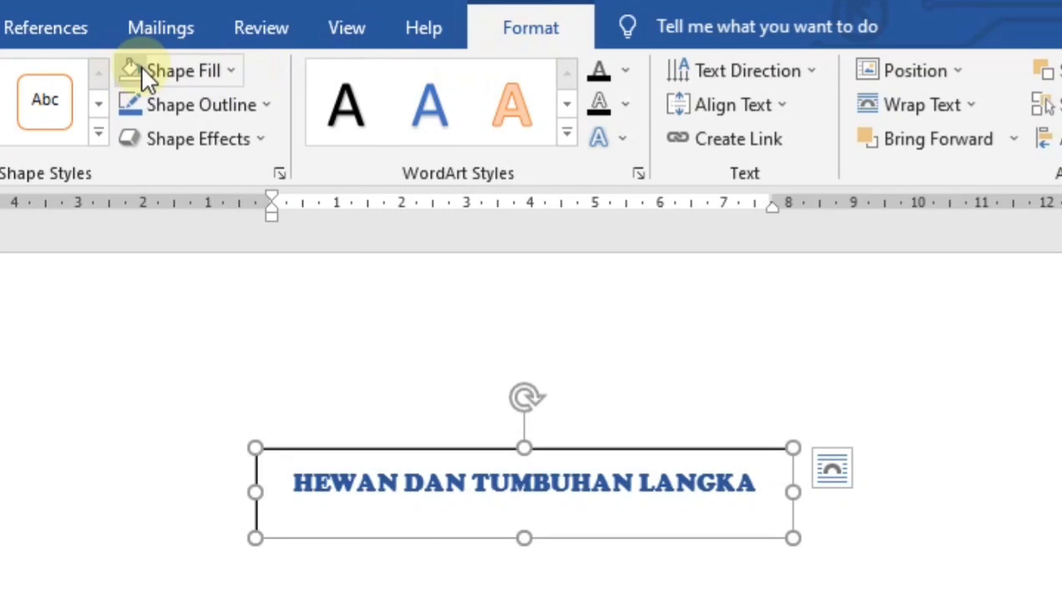
pyautogui.click(231, 72)
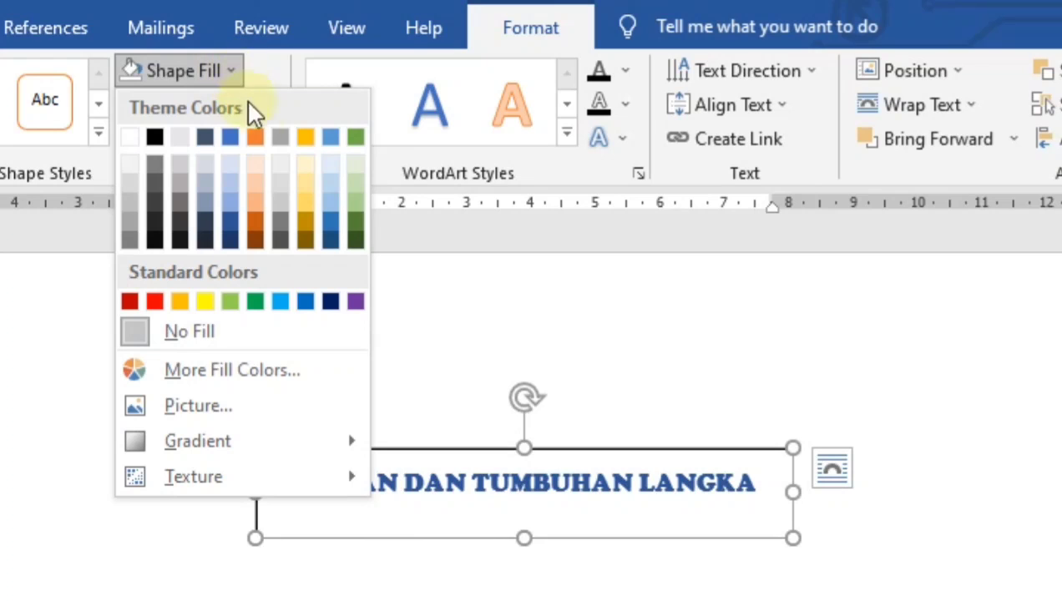
pyautogui.click(253, 197)
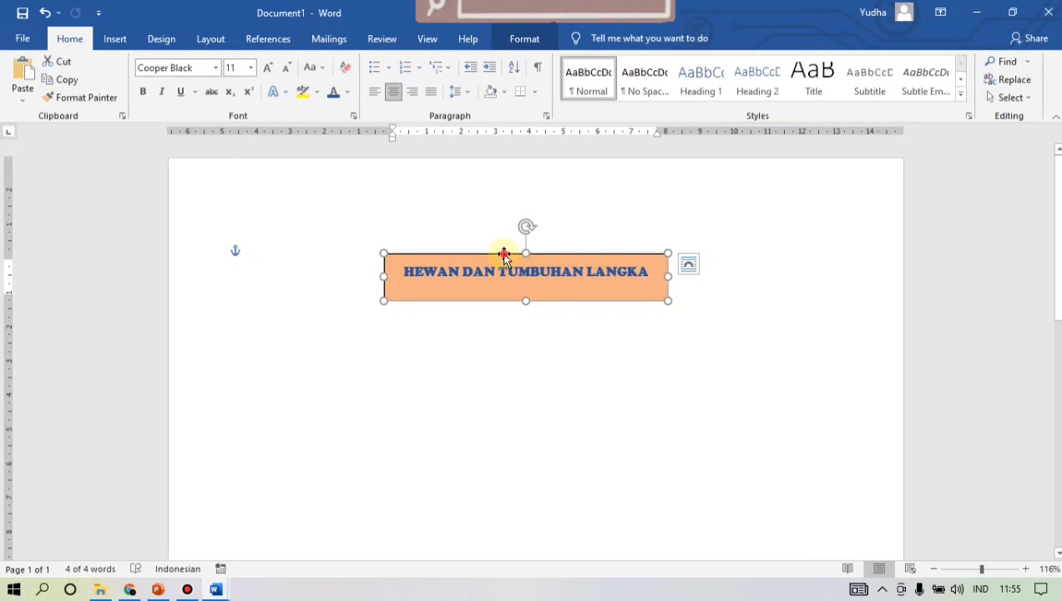
pyautogui.moveTo(504, 257); pyautogui.dragTo(503, 252)
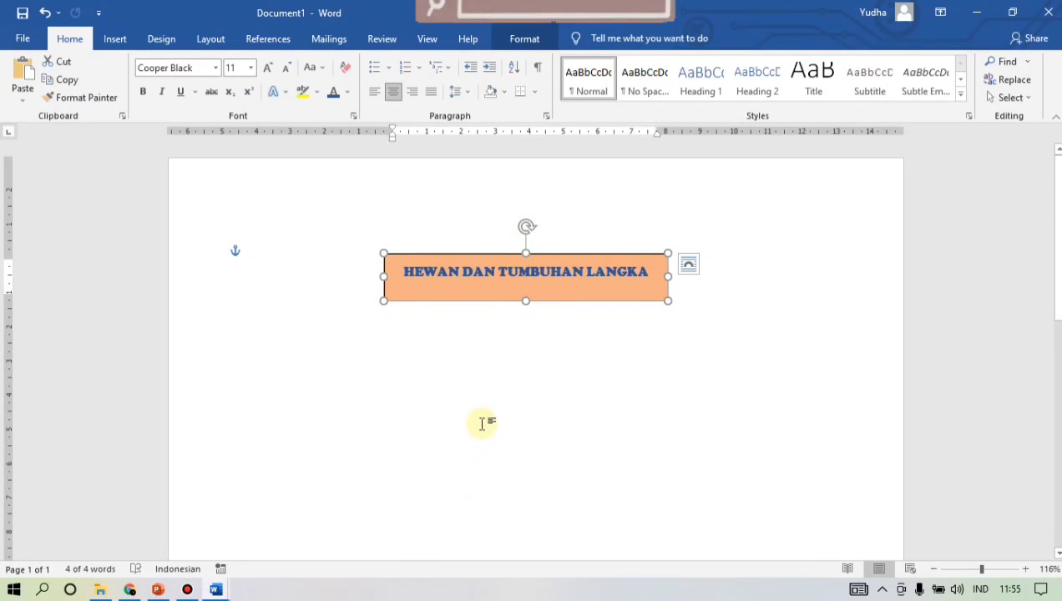
# Step: Deselect the title box and insert another built-in Simple Text Box into the document
pyautogui.click(483, 390)
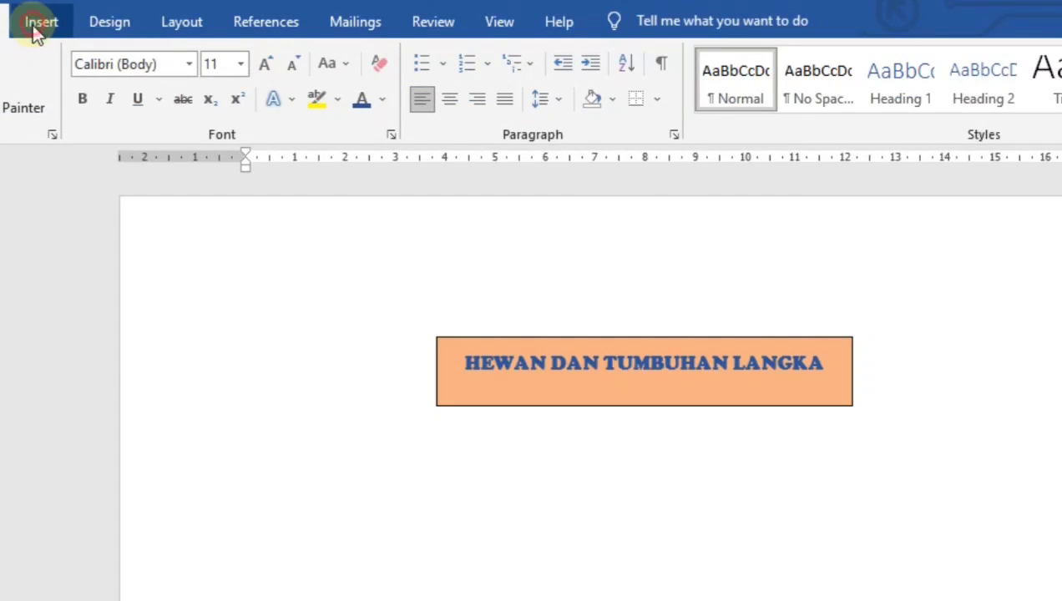
pyautogui.click(36, 23)
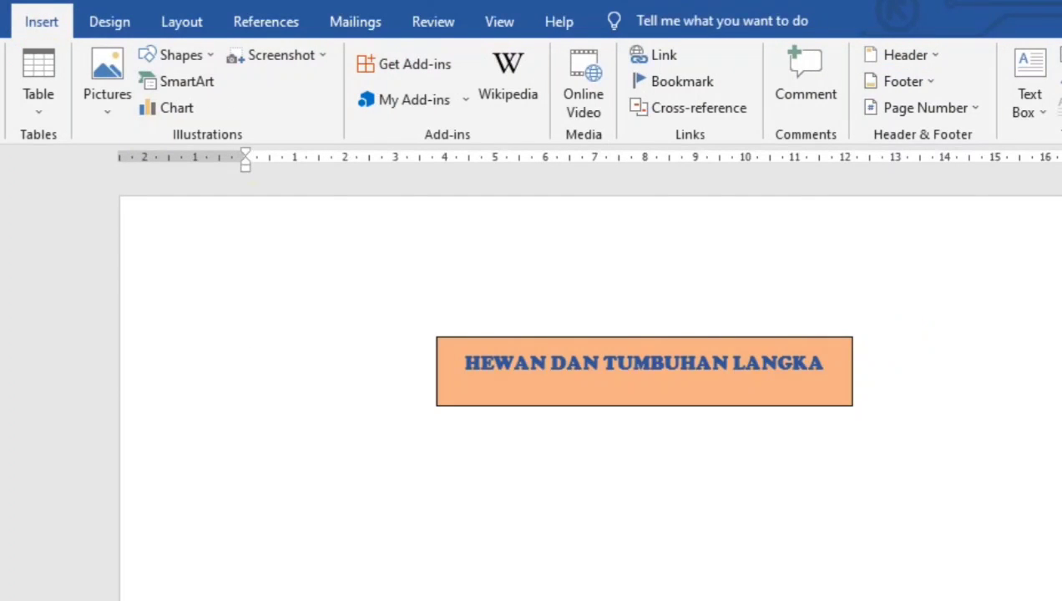
pyautogui.click(1038, 80)
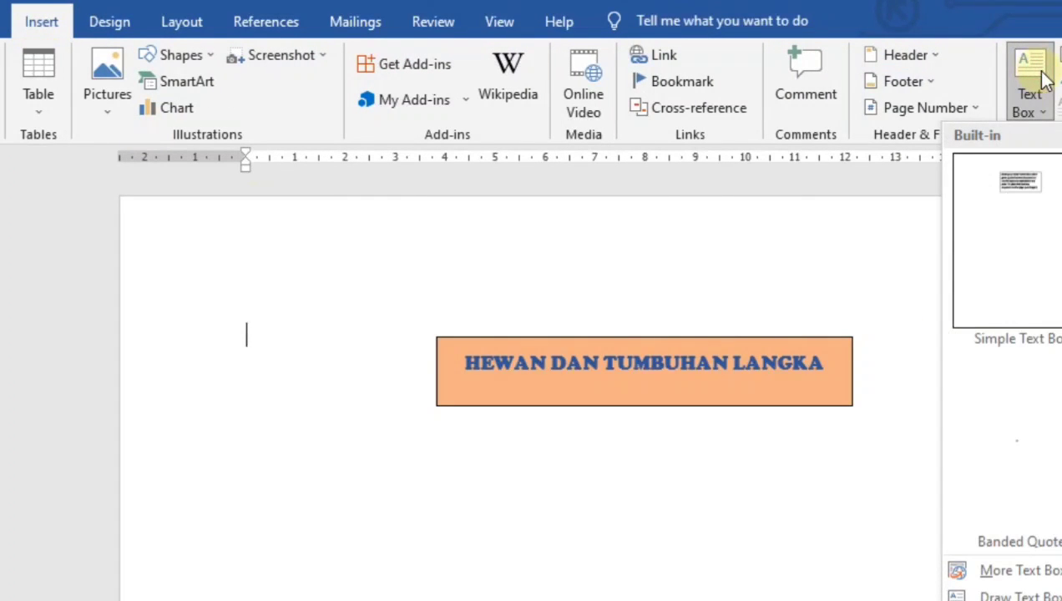
pyautogui.click(1013, 228)
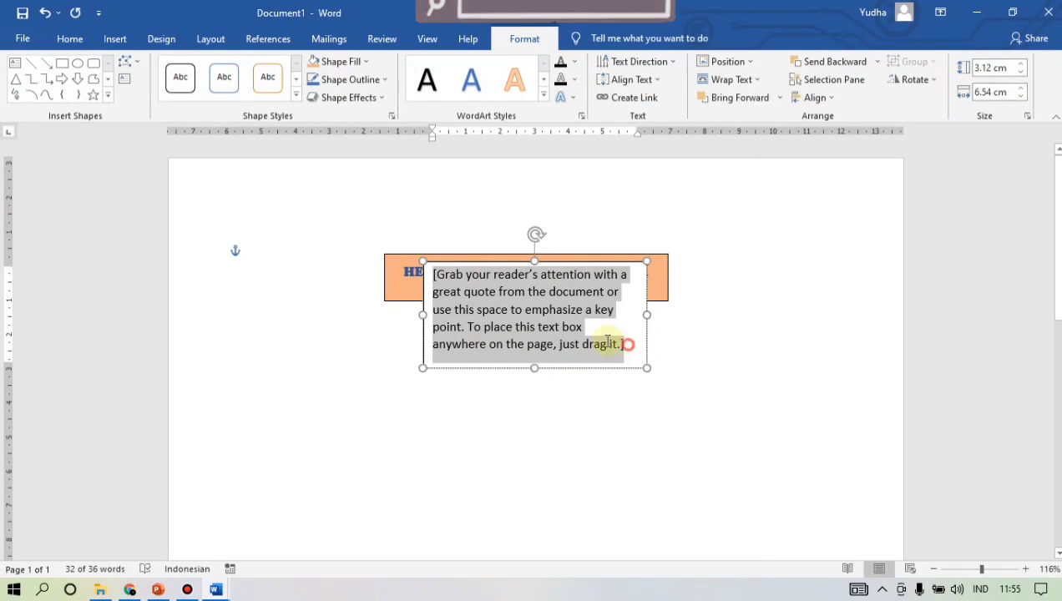
# Step: Replace the new box's placeholder text with "HEWAN" and place the narrowed box below and to the left of the title
pyautogui.moveTo(622, 346); pyautogui.dragTo(450, 275)
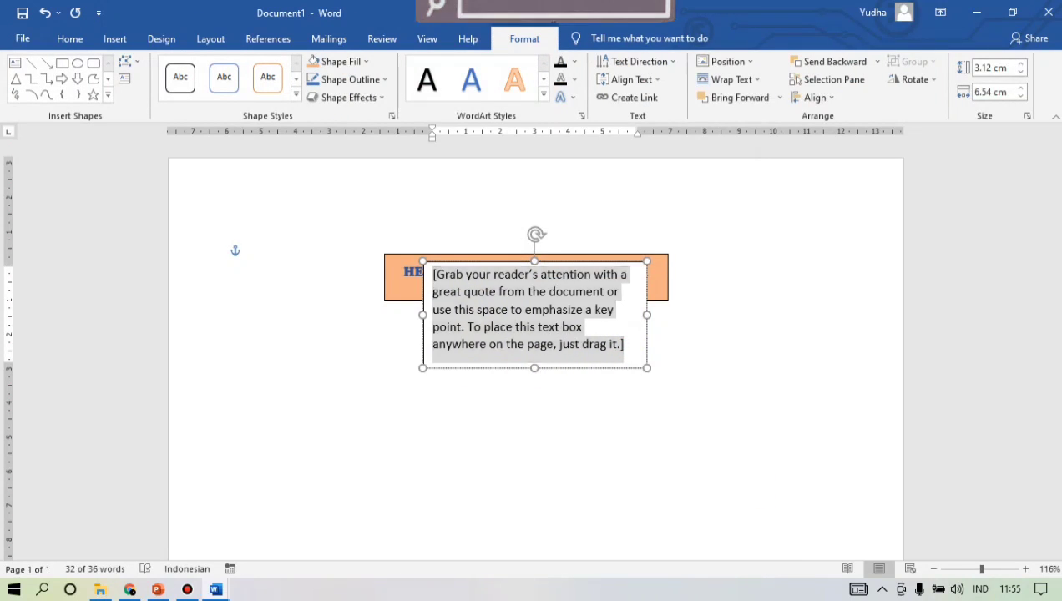
pyautogui.write('HEH')
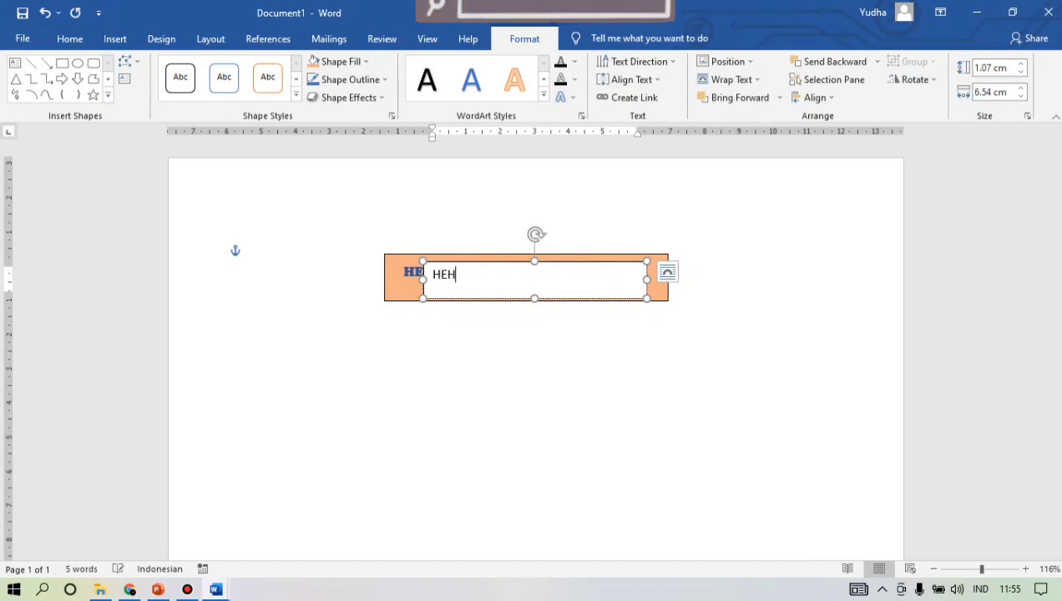
pyautogui.write('WAN')
pyautogui.moveTo(619, 264); pyautogui.dragTo(436, 395)
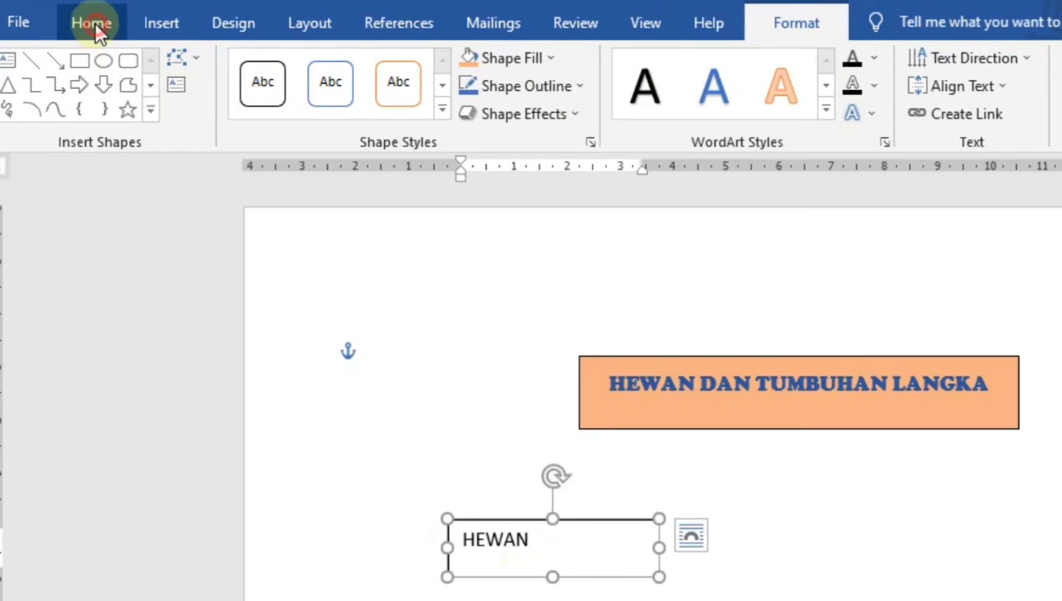
# Step: Format the HEWAN text as bold Arial at size 16
pyautogui.click(94, 24)
pyautogui.click(318, 69)
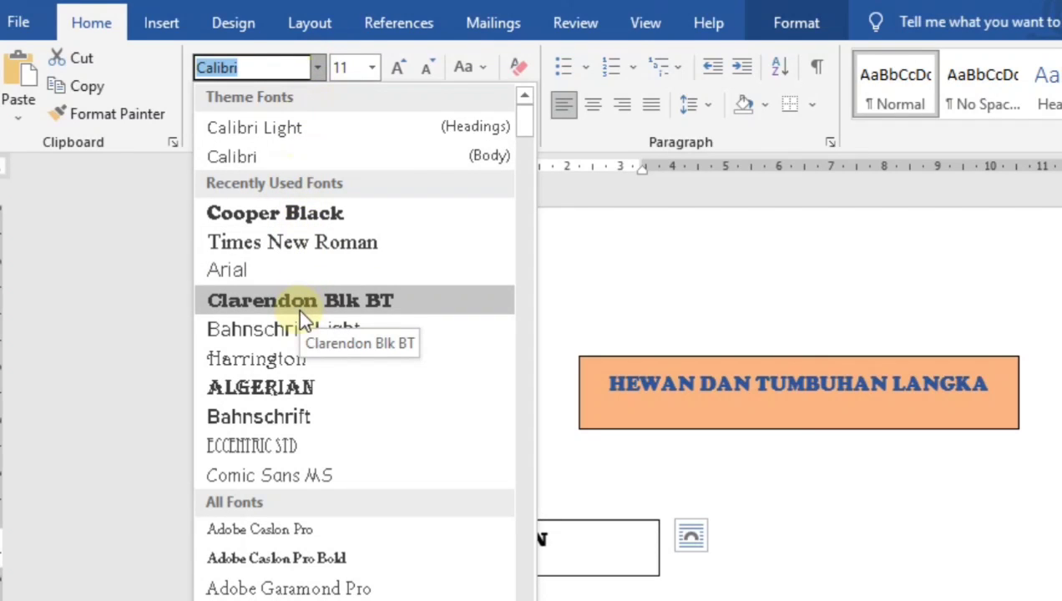
pyautogui.click(299, 273)
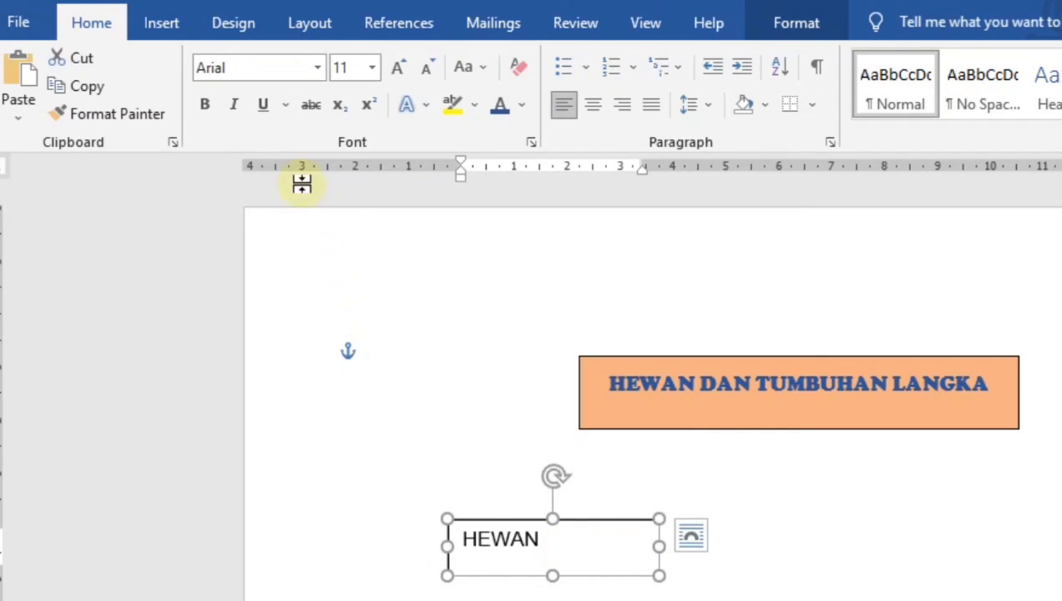
pyautogui.click(205, 105)
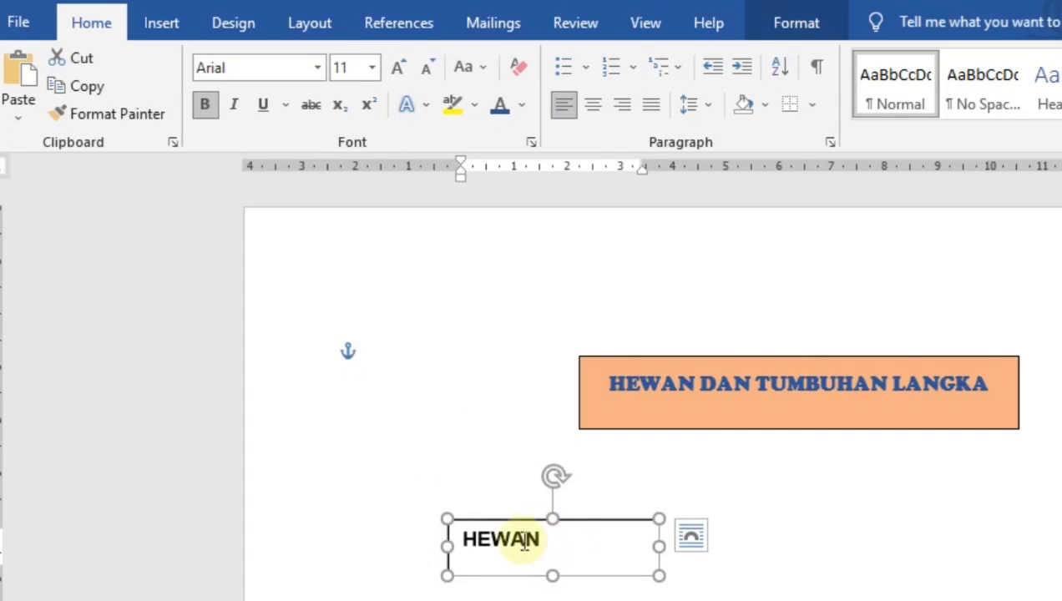
pyautogui.click(373, 66)
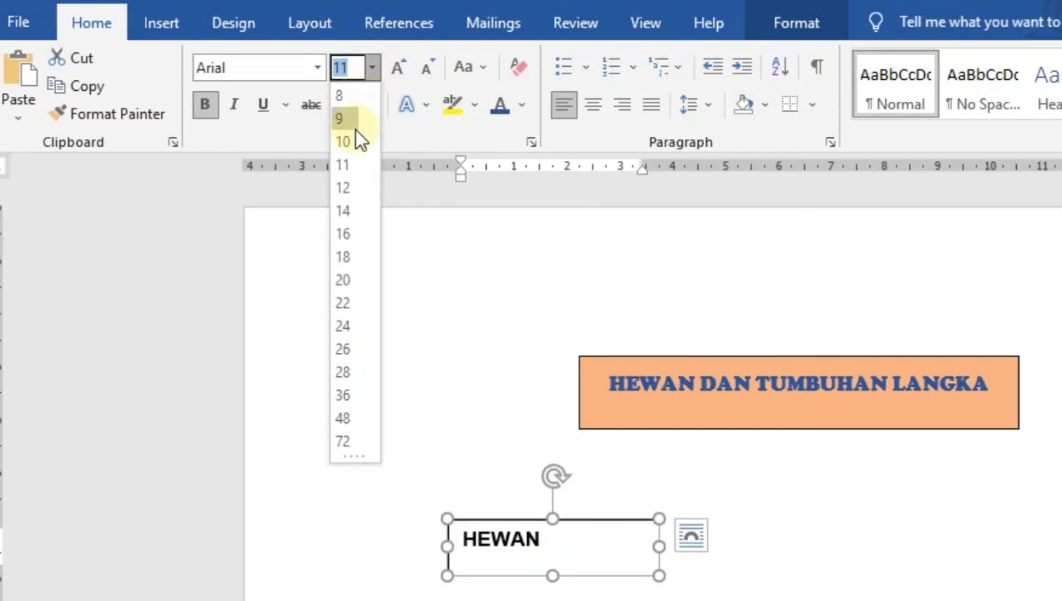
pyautogui.click(353, 234)
# Step: Move the HEWAN box slightly up and left on the page and centre its text horizontally and vertically
pyautogui.moveTo(612, 522); pyautogui.dragTo(596, 500)
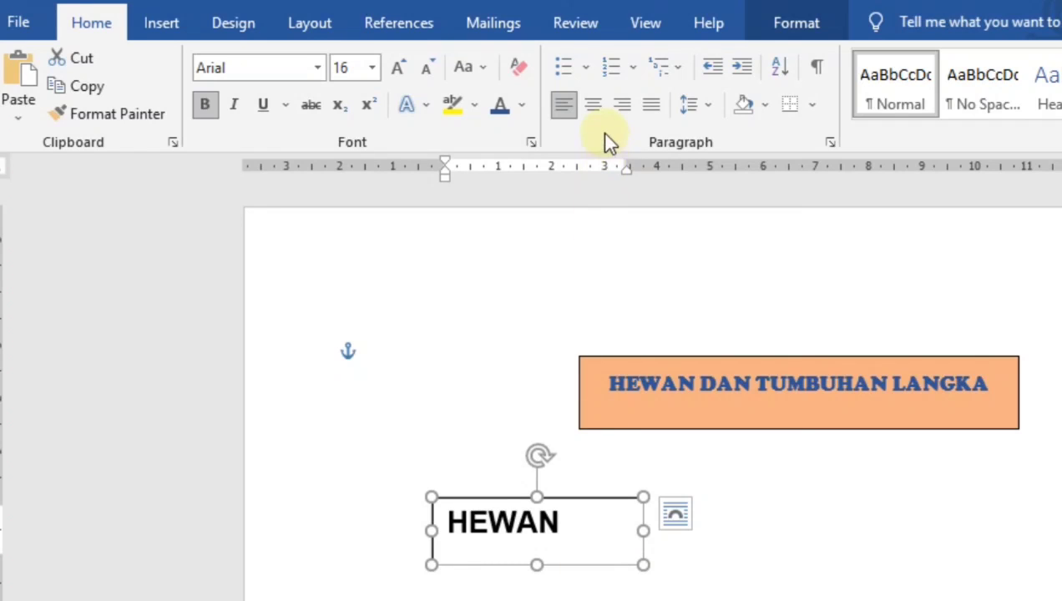
pyautogui.click(594, 100)
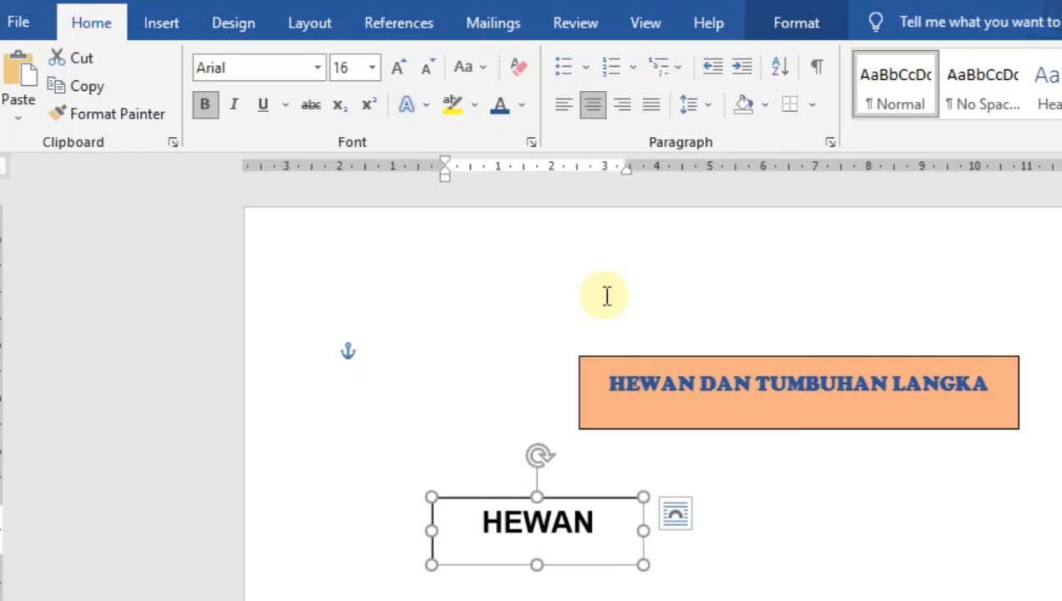
pyautogui.click(801, 27)
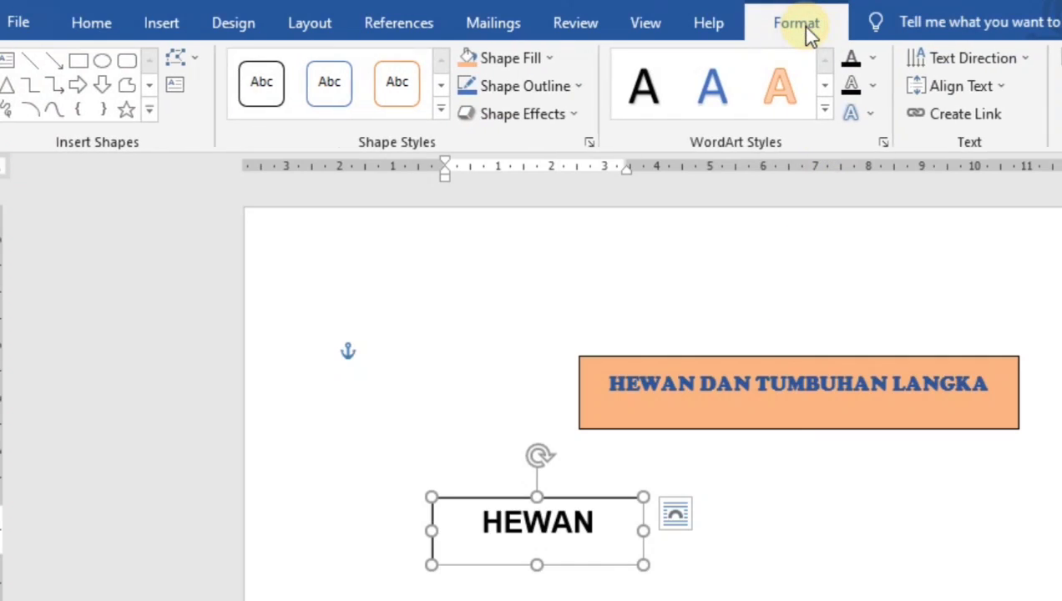
pyautogui.click(1002, 87)
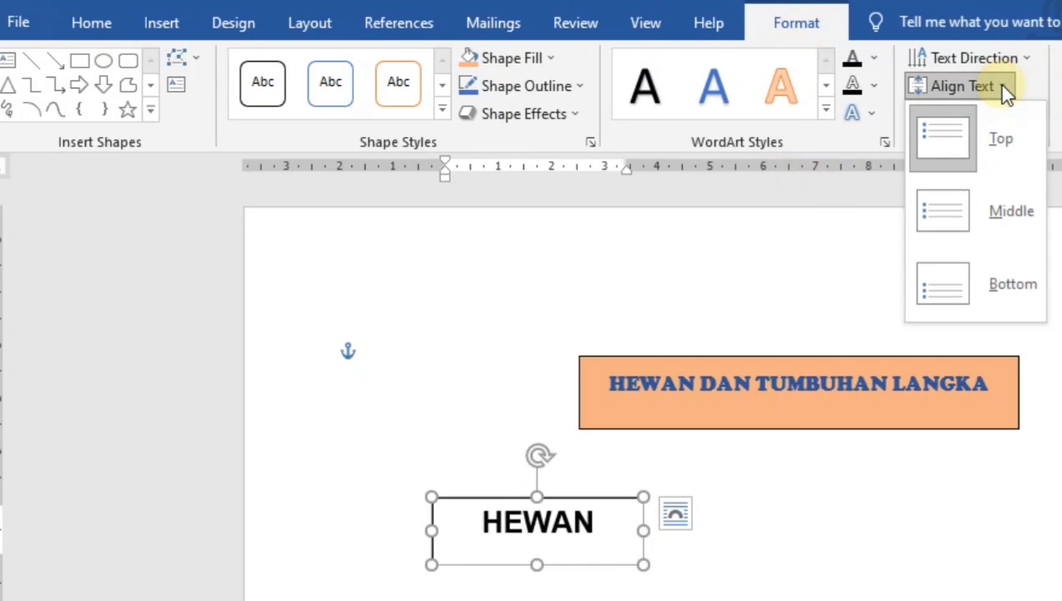
pyautogui.click(963, 200)
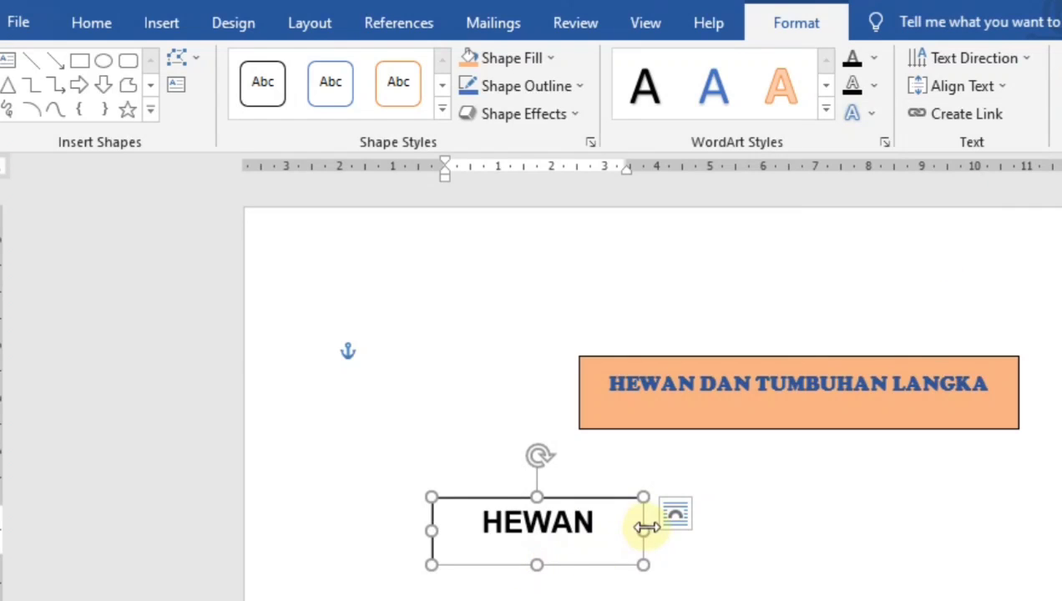
# Step: Resize the HEWAN box so that it fits closely around its text
pyautogui.moveTo(645, 525)
pyautogui.mouseDown()
pyautogui.moveTo(692, 520)
pyautogui.moveTo(659, 519)
pyautogui.mouseUp()
pyautogui.moveTo(544, 565)
pyautogui.mouseDown()
pyautogui.moveTo(542, 592)
pyautogui.moveTo(555, 553)
pyautogui.mouseUp()
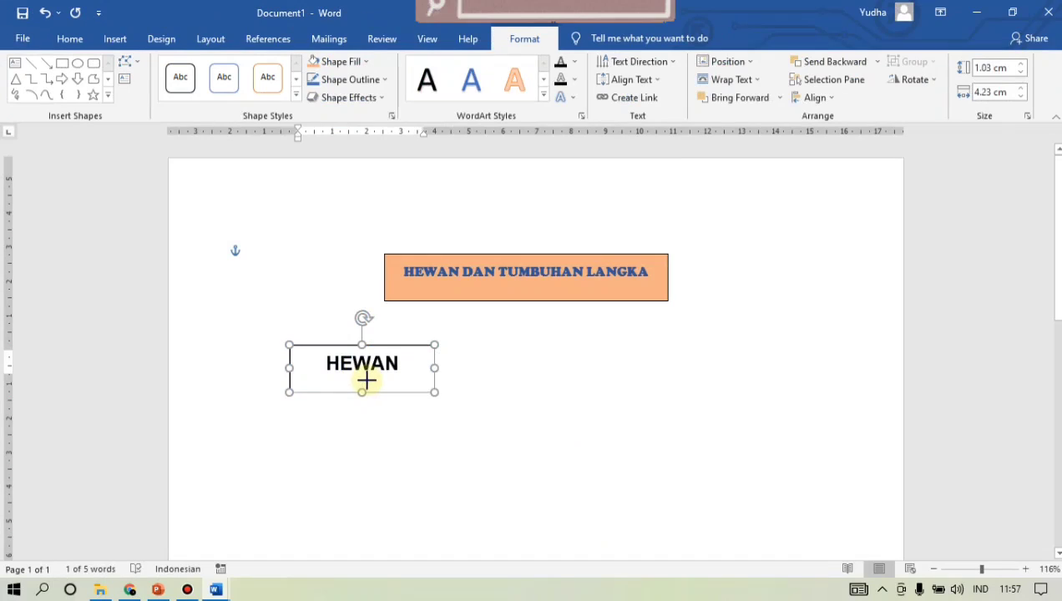
pyautogui.moveTo(365, 380); pyautogui.dragTo(374, 353)
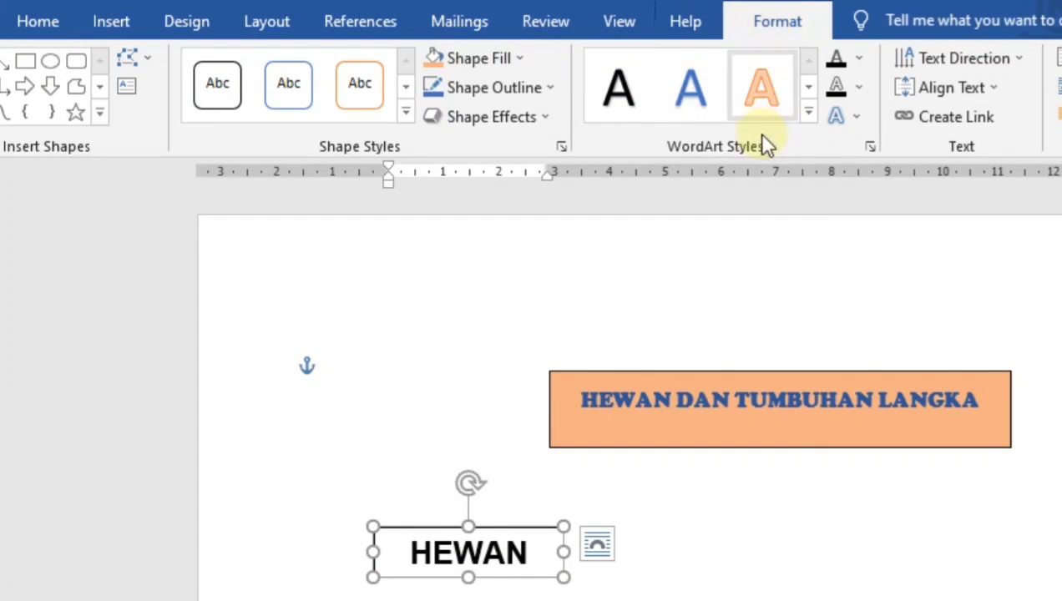
# Step: Fill the HEWAN box with the standard light blue and colour its text the darkest theme green
pyautogui.click(520, 57)
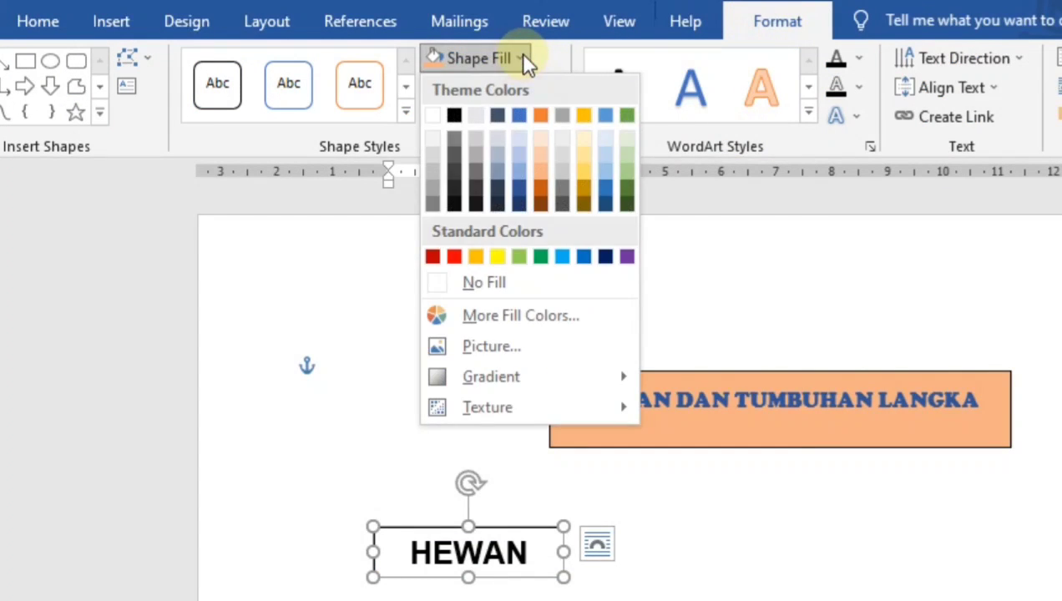
pyautogui.click(562, 257)
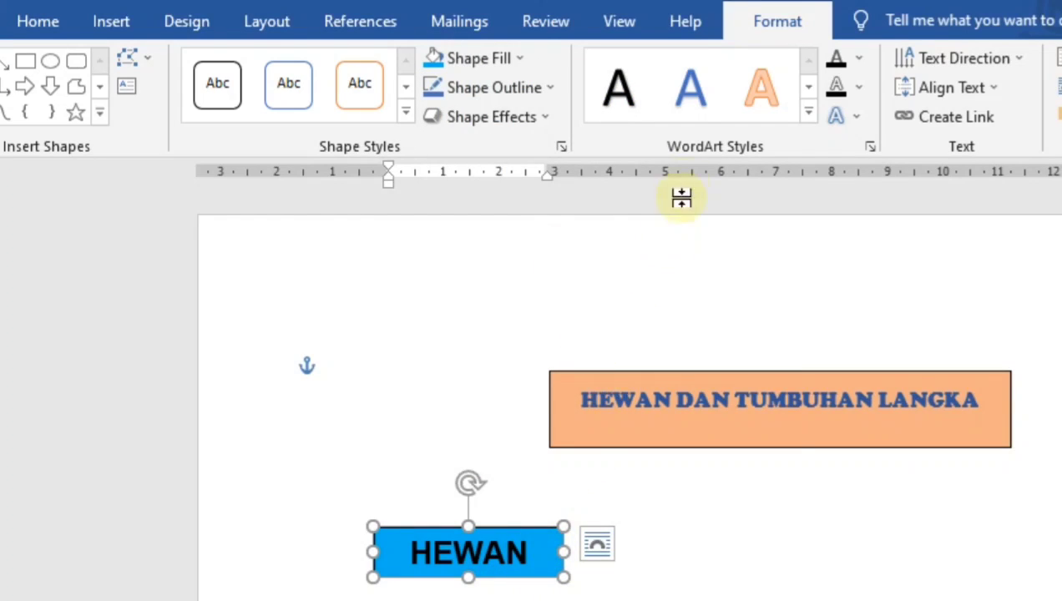
pyautogui.click(37, 25)
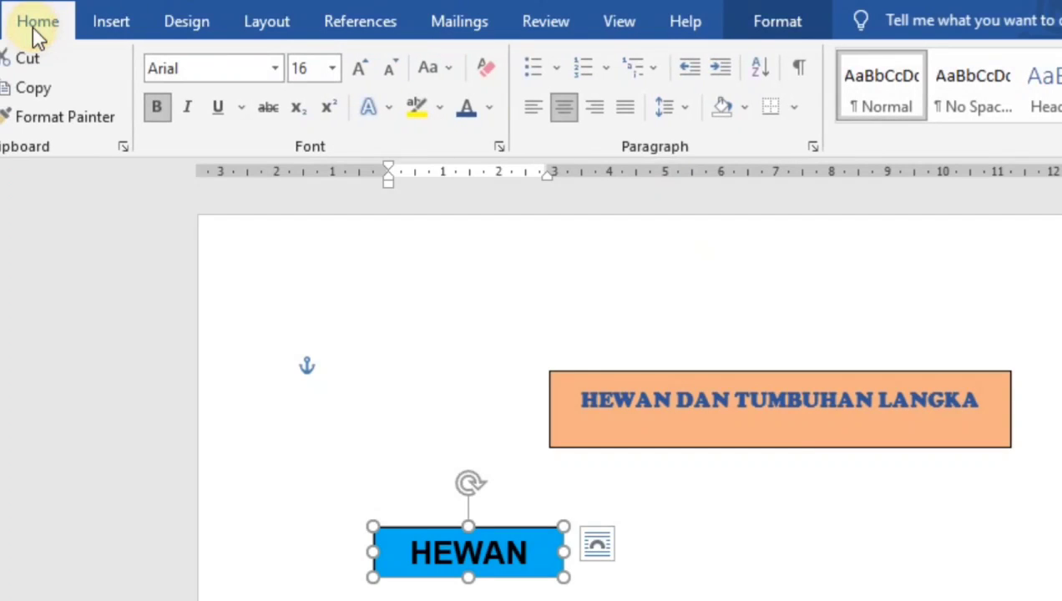
pyautogui.click(490, 107)
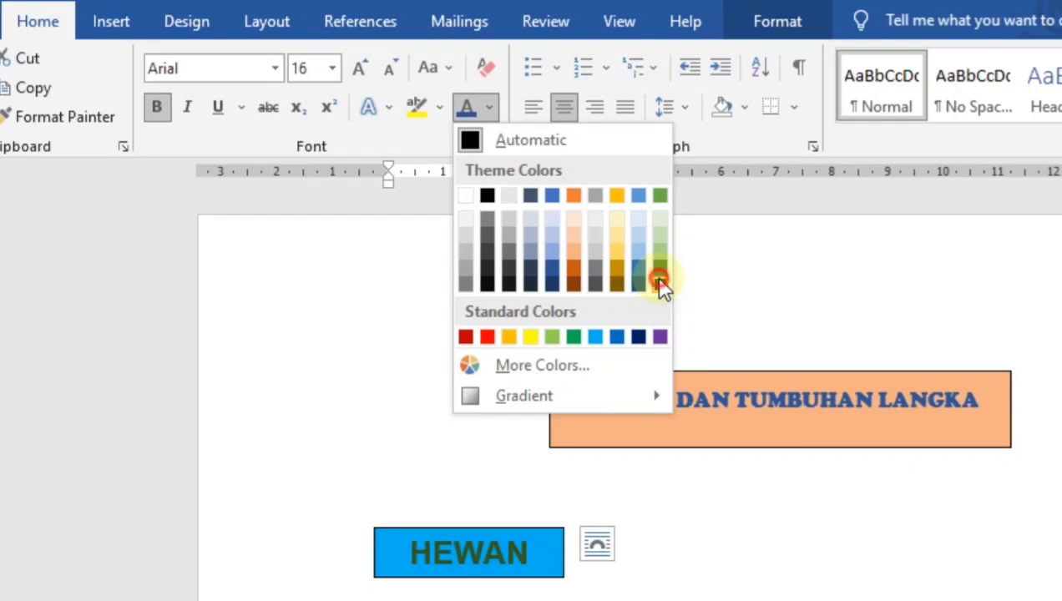
pyautogui.click(657, 284)
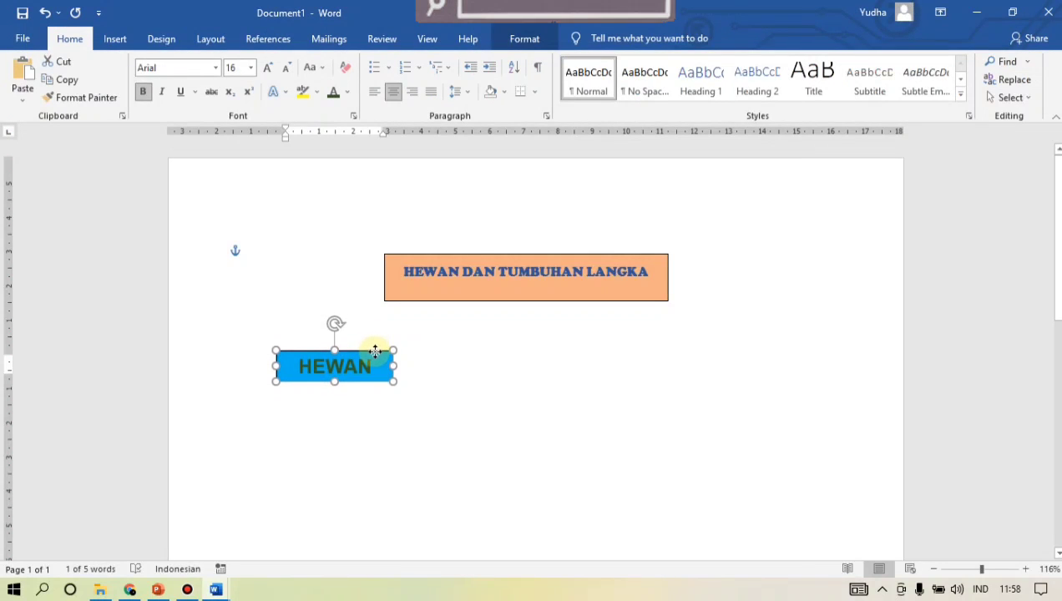
# Step: Copy the HEWAN box, paste it into the document, and place the copy below and to the right of the title
pyautogui.click(374, 352)
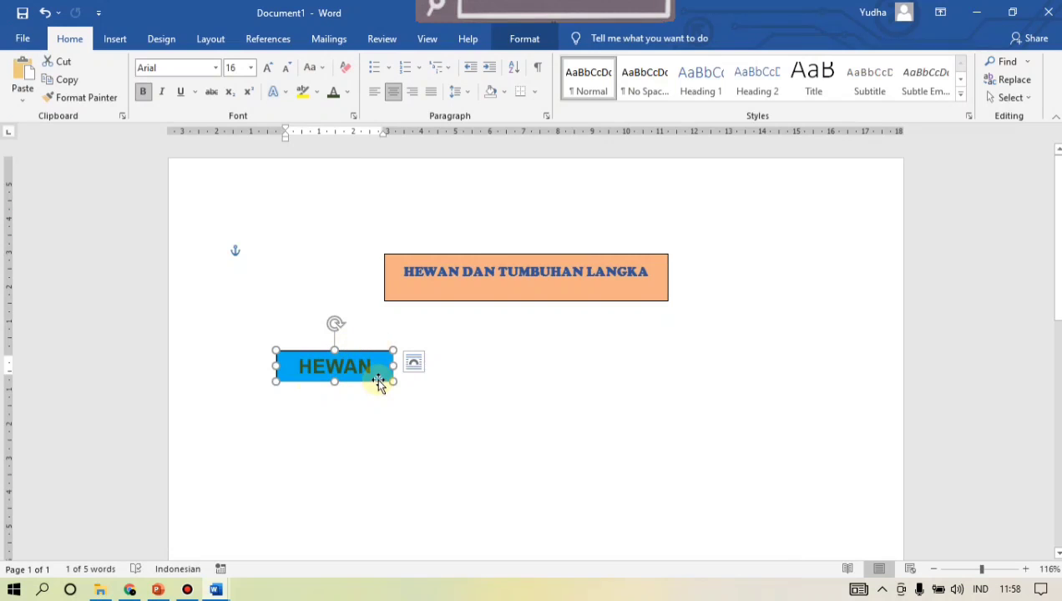
pyautogui.rightClick(357, 368)
pyautogui.press('Escape')
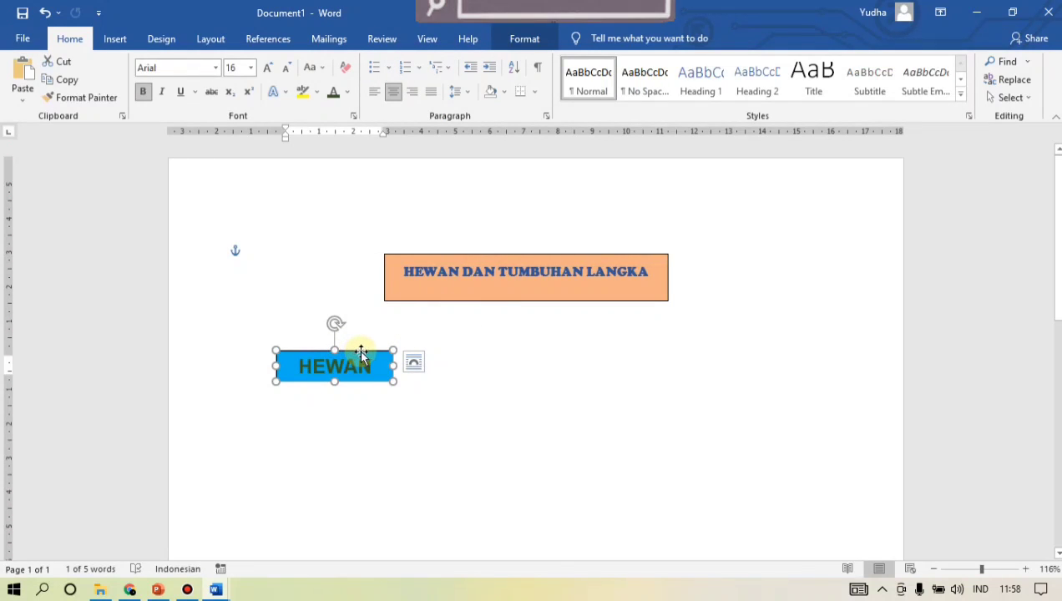
pyautogui.rightClick(362, 351)
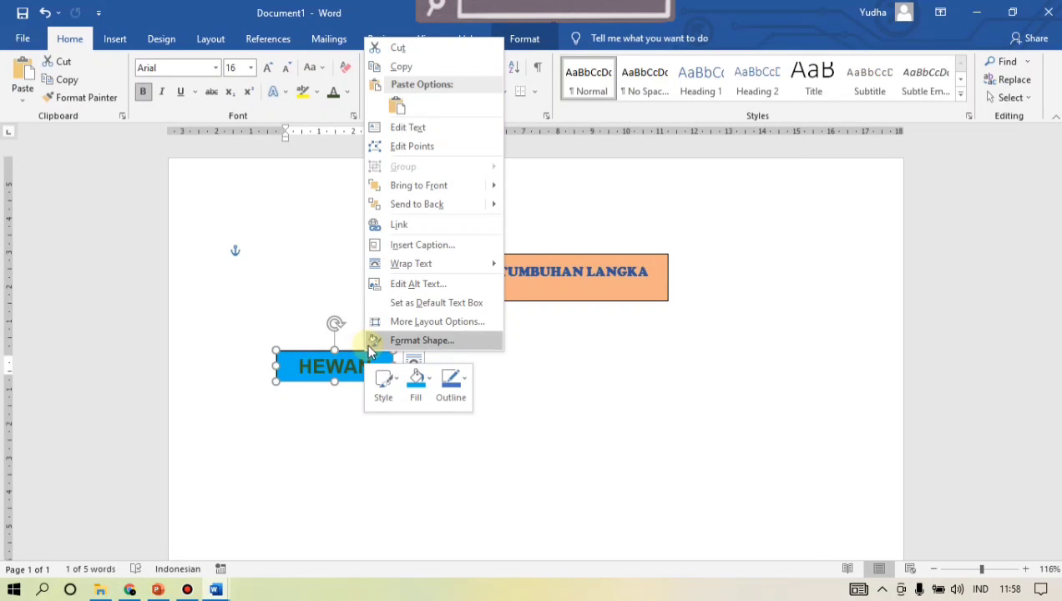
pyautogui.click(412, 65)
pyautogui.click(678, 394)
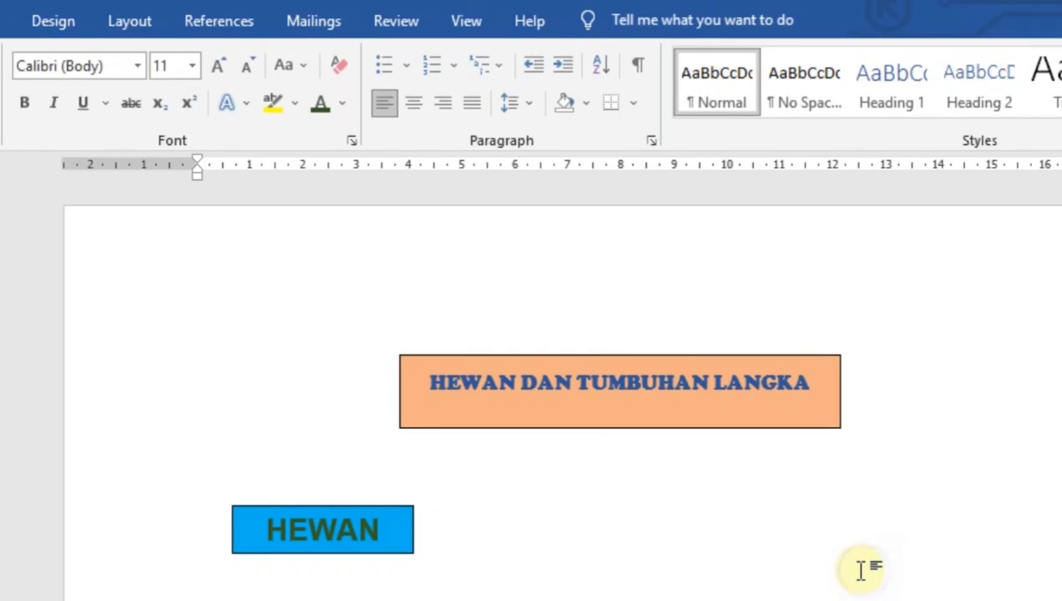
pyautogui.rightClick(857, 569)
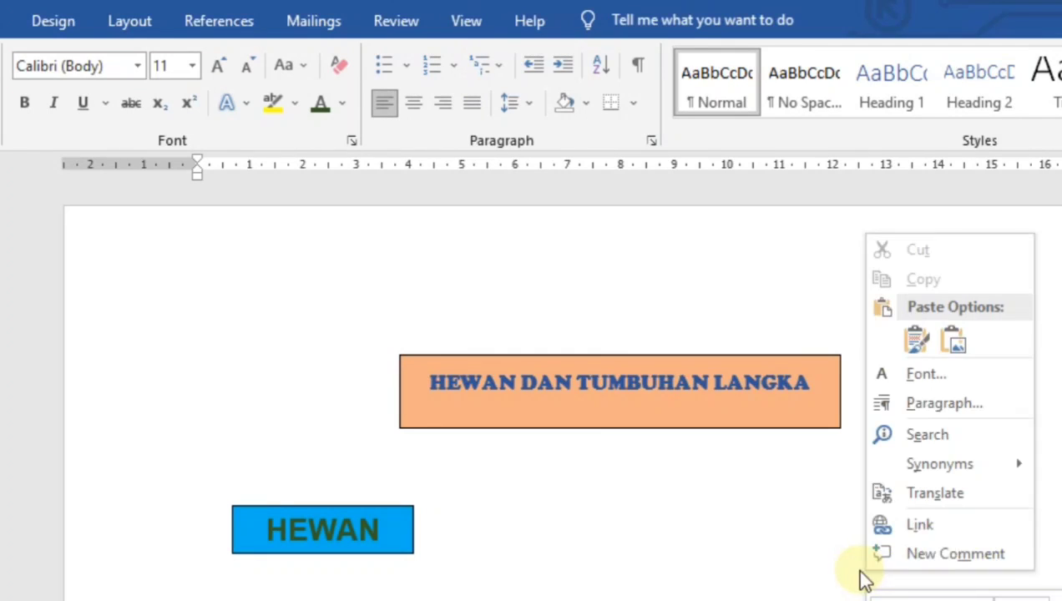
pyautogui.click(914, 339)
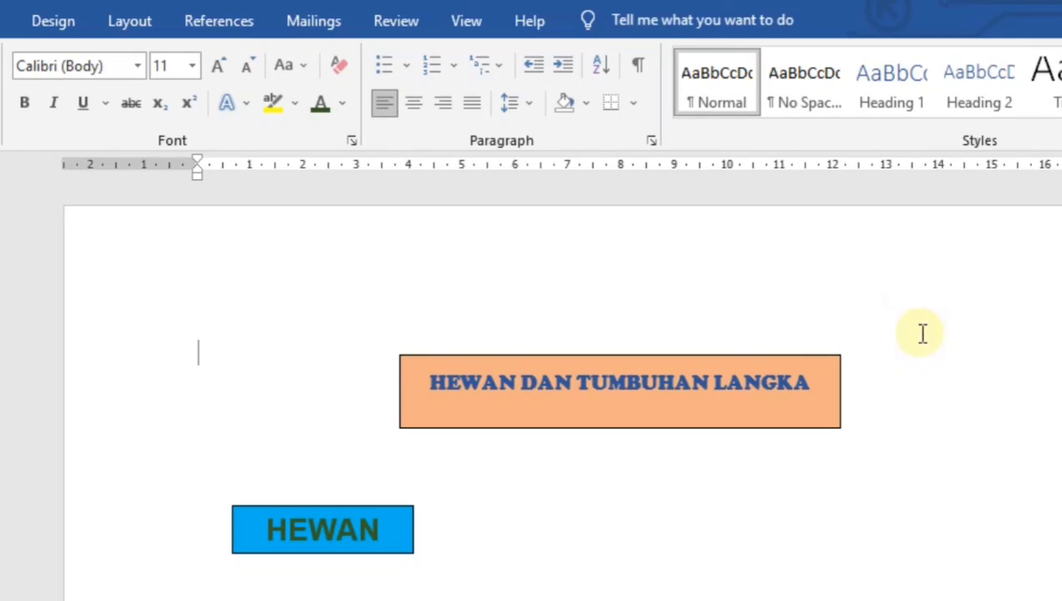
pyautogui.moveTo(331, 400); pyautogui.dragTo(848, 525)
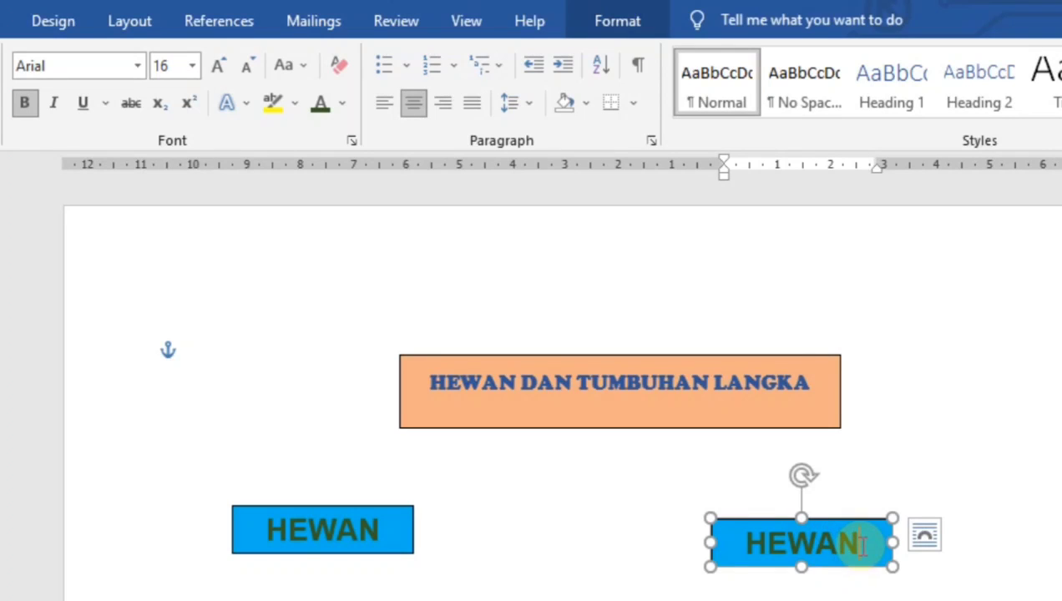
# Step: Replace the copied box's text with "TUMBUHAN" and widen the box so the whole word fits
pyautogui.click(861, 544)
pyautogui.press('BackSpace')
pyautogui.press('BackSpace')
pyautogui.press('BackSpace')
pyautogui.press('BackSpace')
pyautogui.press('BackSpace')
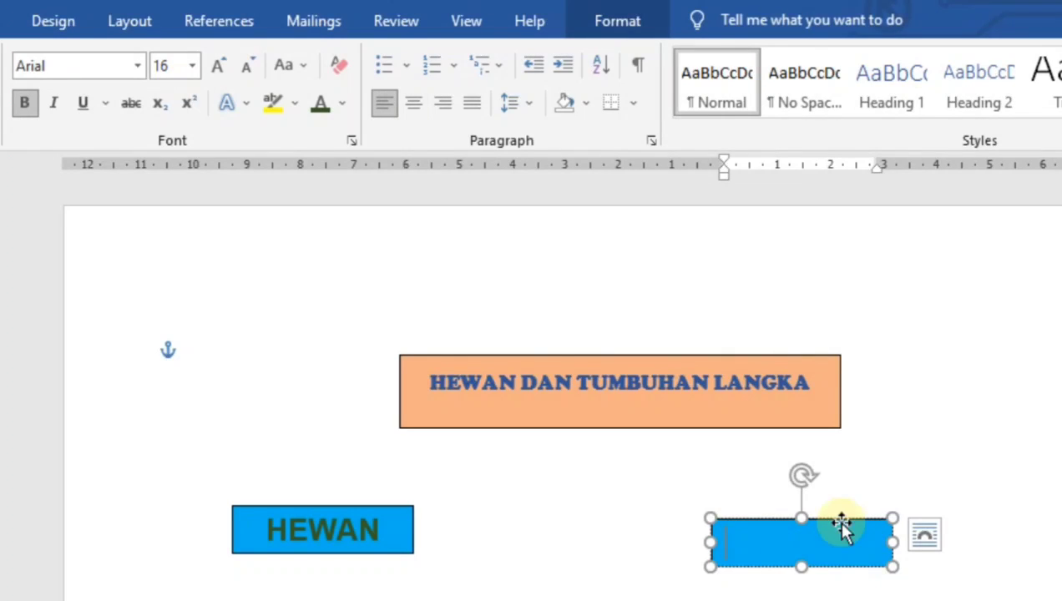
pyautogui.write('TUMBU')
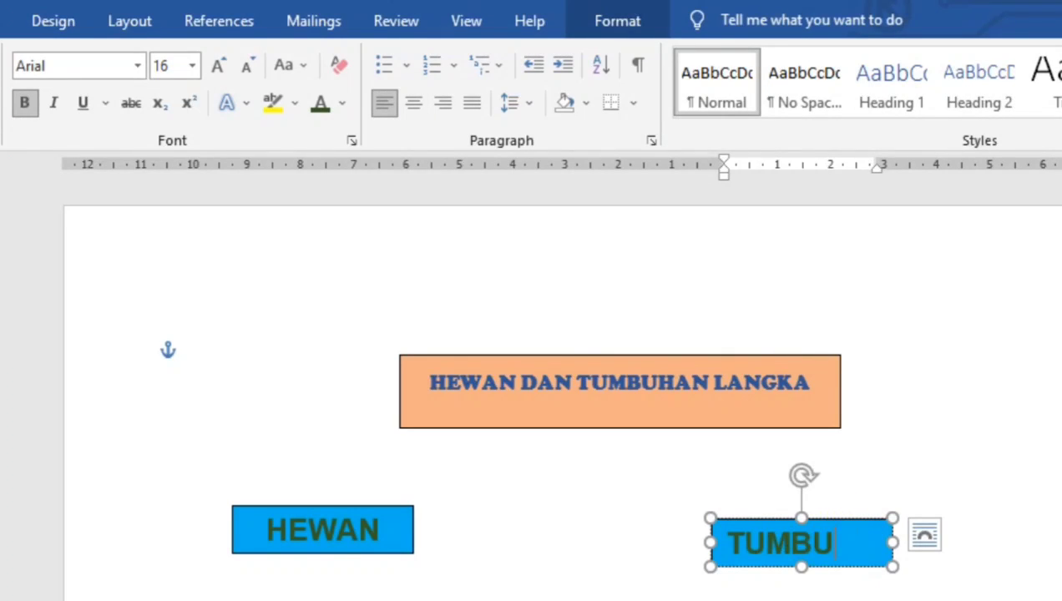
pyautogui.write('HA')
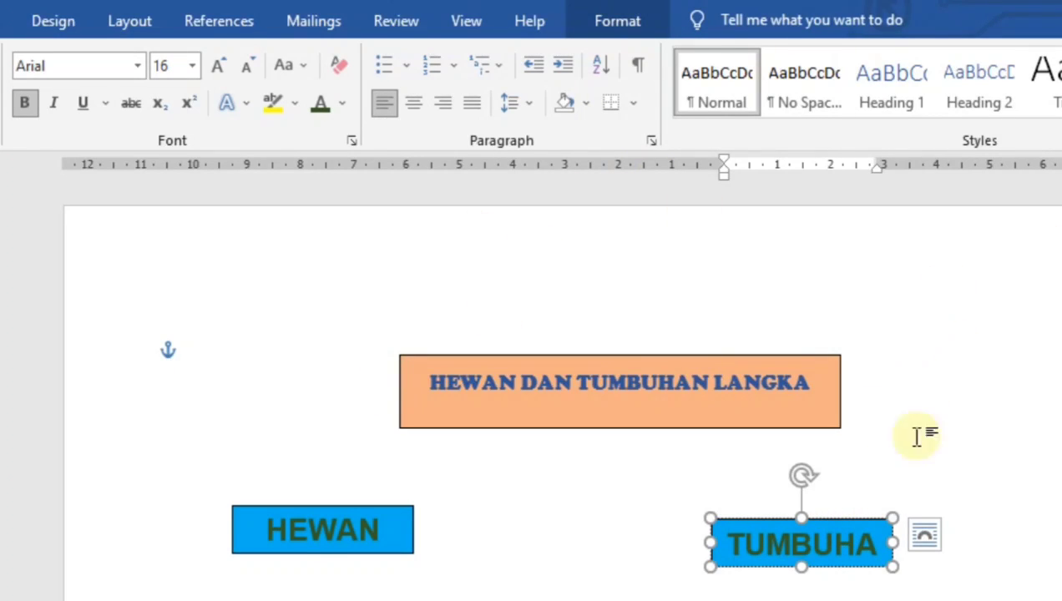
pyautogui.moveTo(893, 543); pyautogui.dragTo(931, 540)
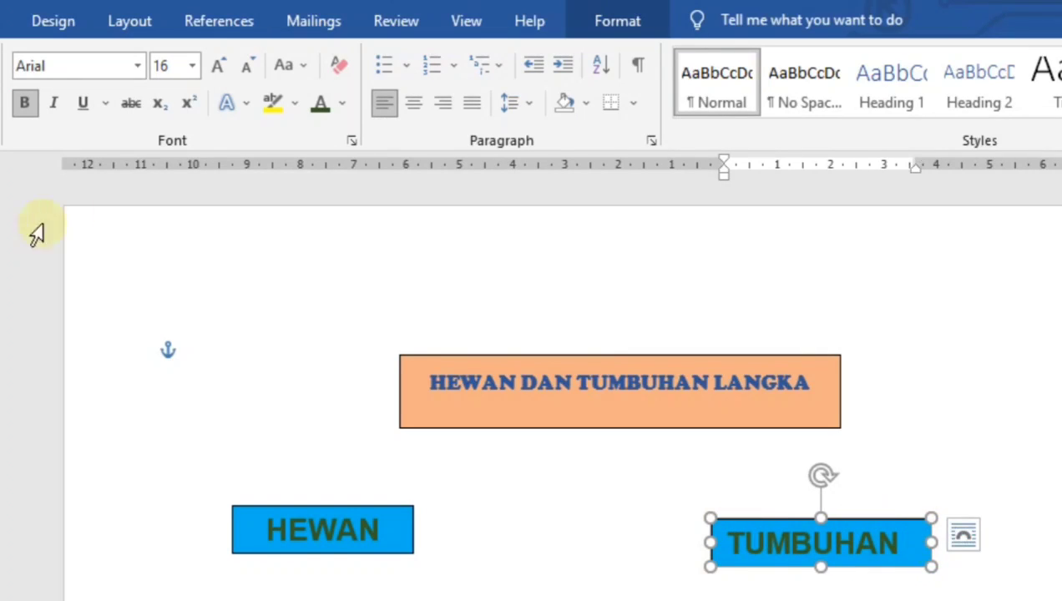
# Step: Centre the TUMBUHAN text horizontally and vertically and move its box slightly to the right, level with the HEWAN box
pyautogui.click(413, 103)
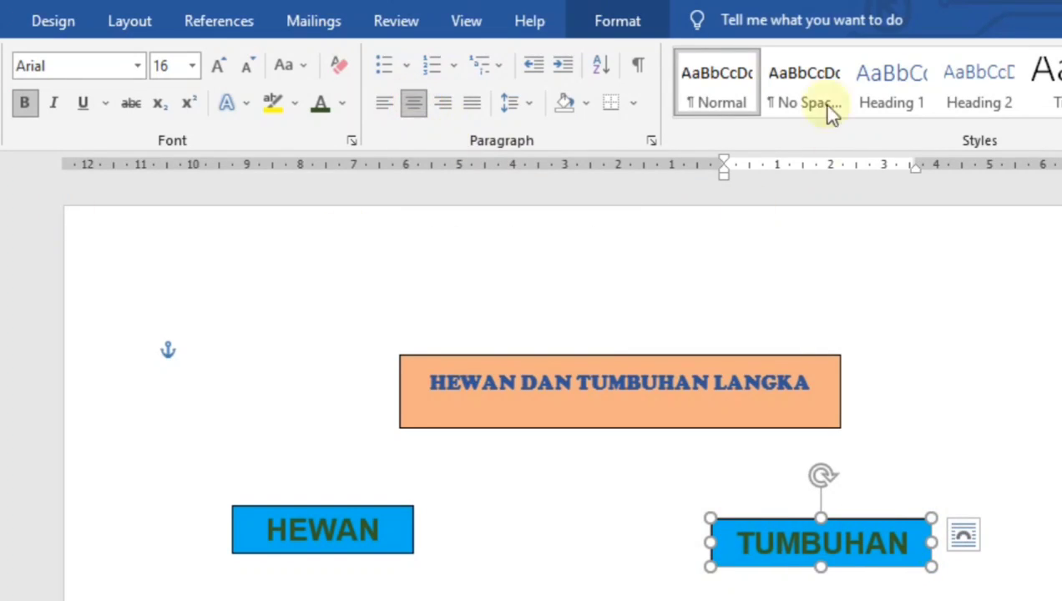
pyautogui.click(626, 21)
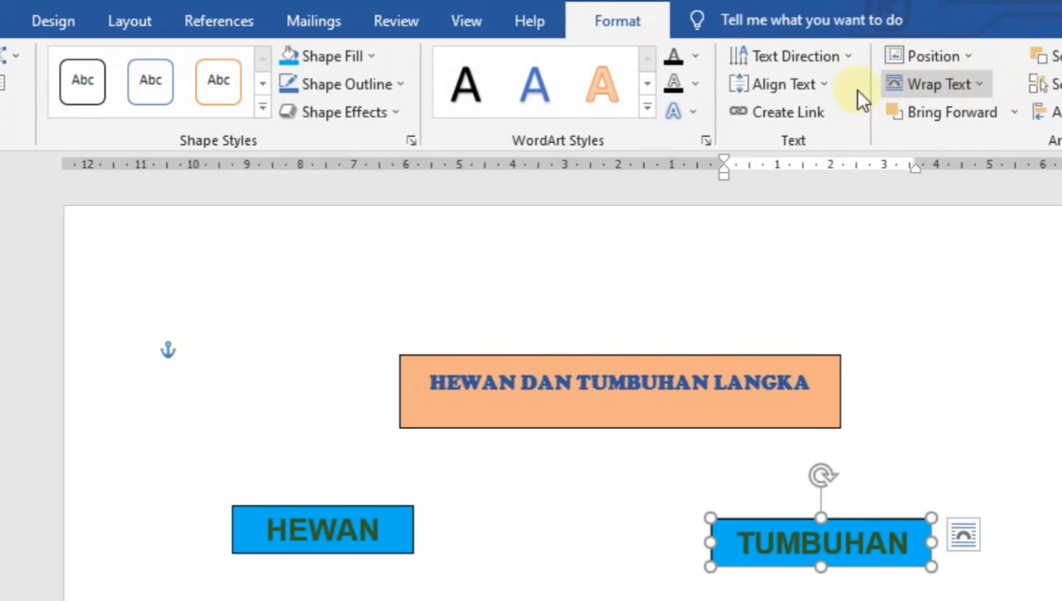
pyautogui.click(816, 81)
pyautogui.click(766, 215)
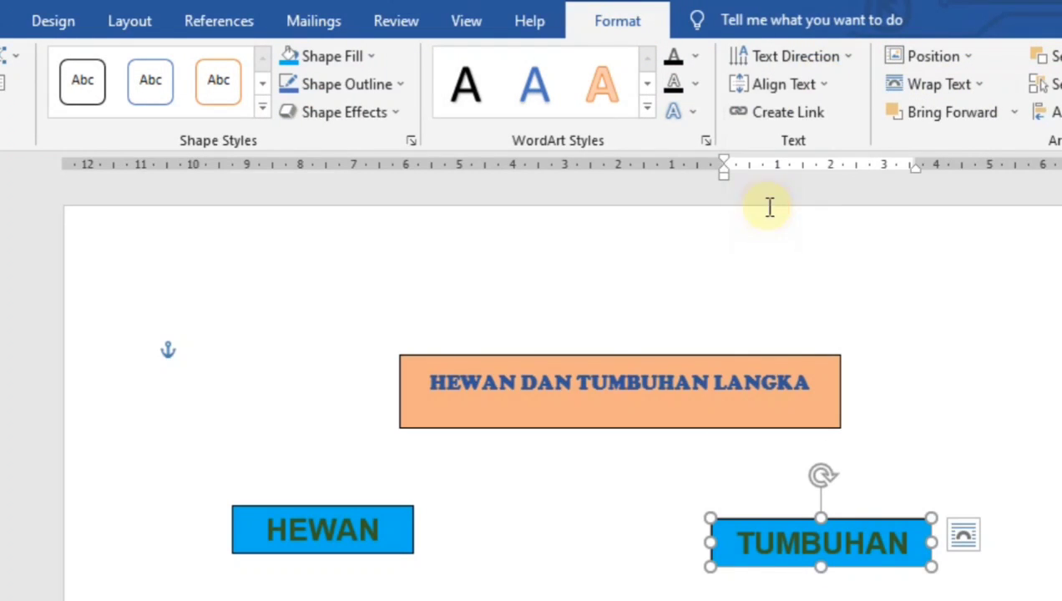
pyautogui.moveTo(859, 519); pyautogui.dragTo(908, 514)
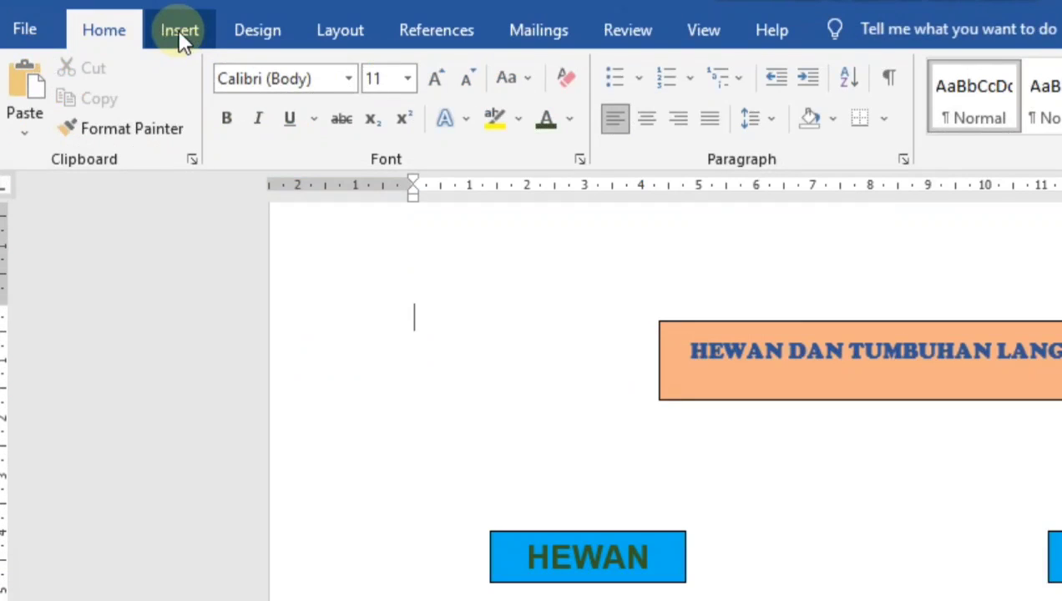
# Step: Insert the picture badak.jpg from the Downloads folder on this device into the document
pyautogui.click(179, 36)
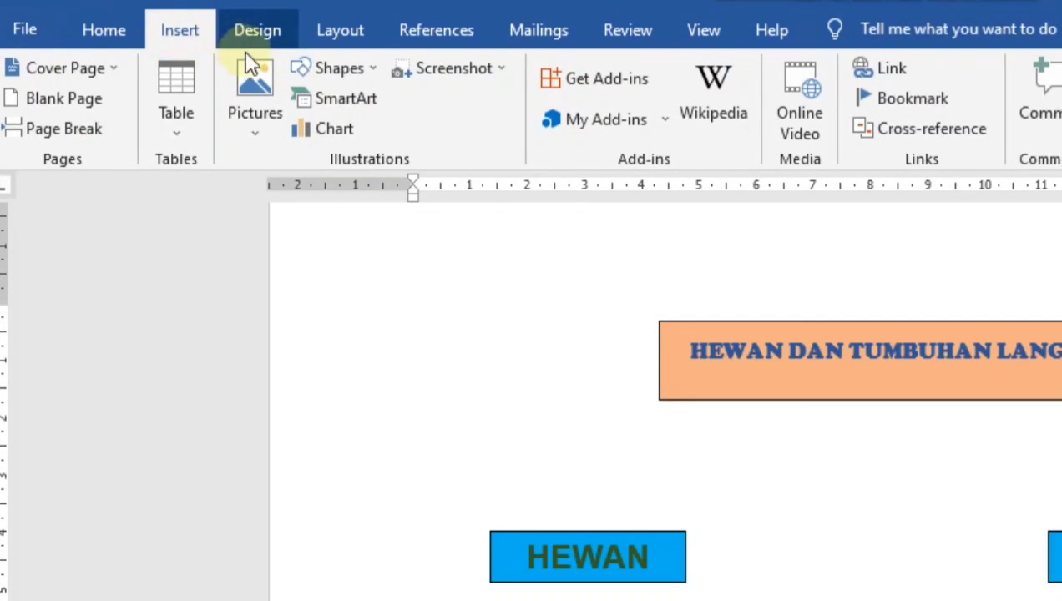
pyautogui.click(254, 132)
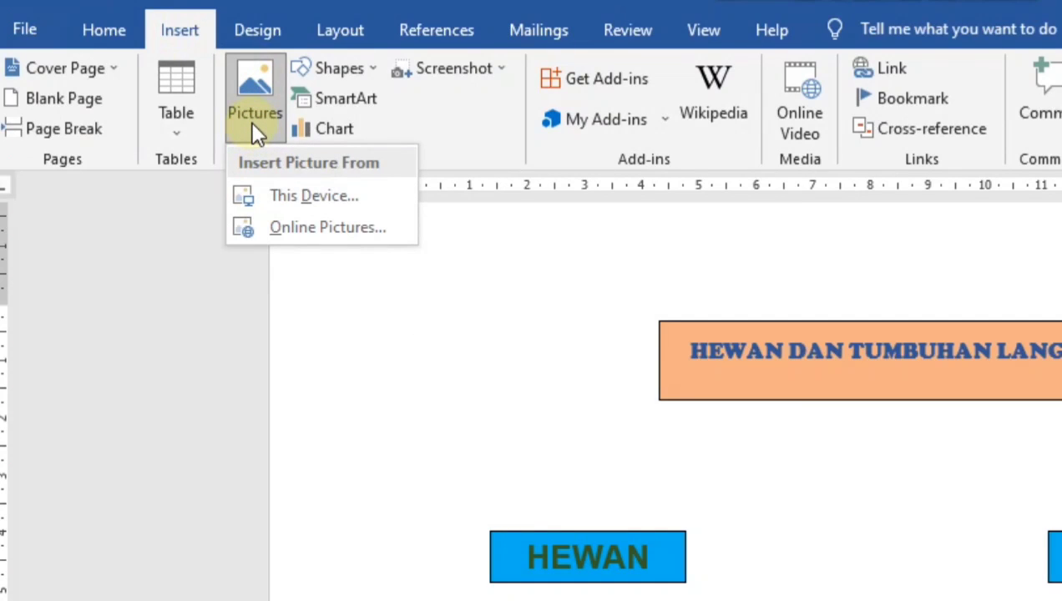
pyautogui.click(332, 196)
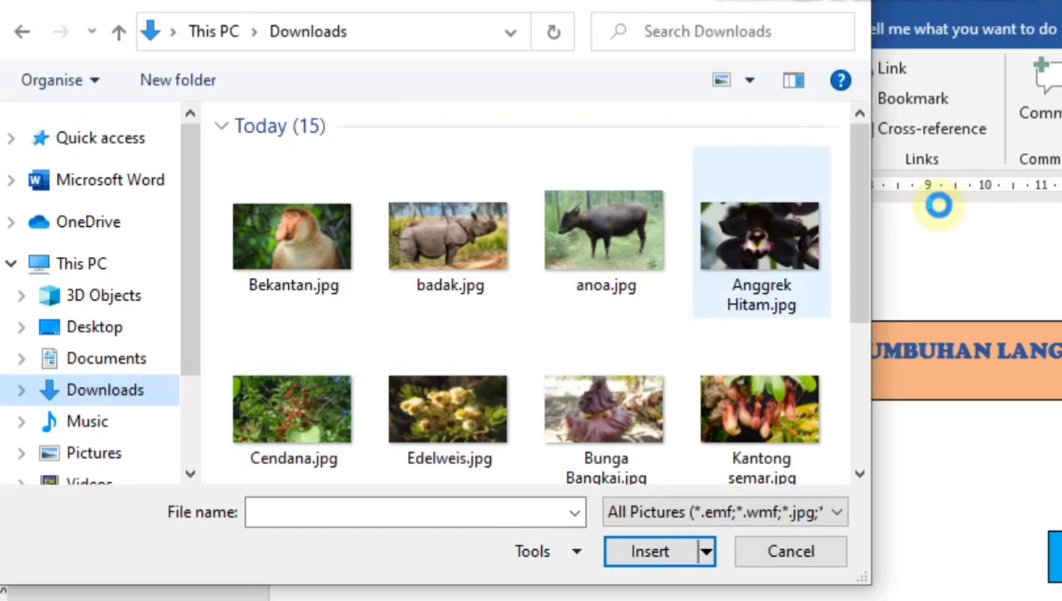
pyautogui.click(860, 171)
pyautogui.moveTo(860, 171)
pyautogui.mouseDown()
pyautogui.moveTo(864, 292)
pyautogui.moveTo(867, 180)
pyautogui.mouseUp()
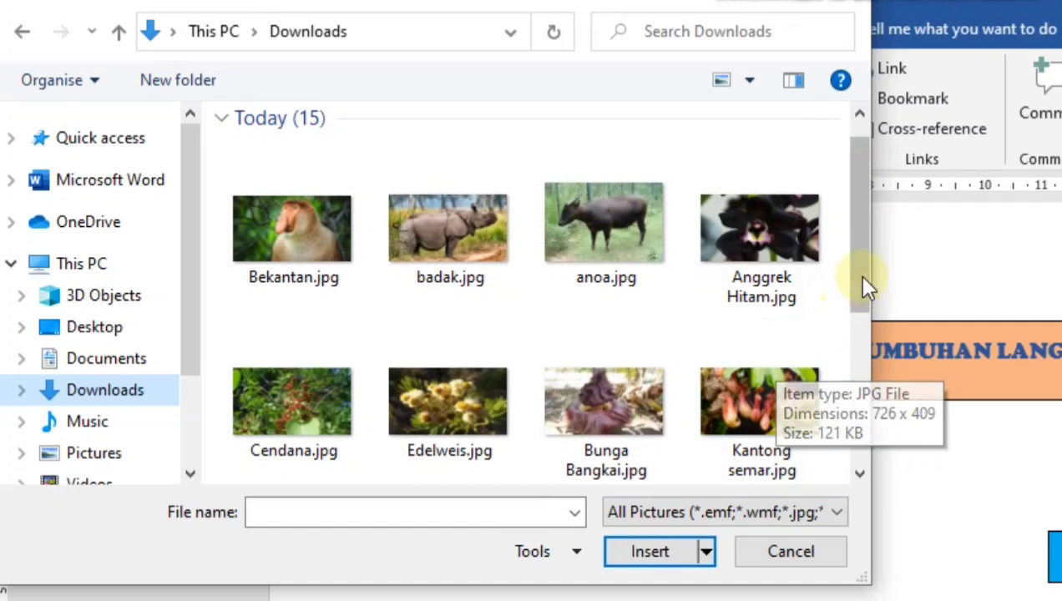
pyautogui.moveTo(861, 287); pyautogui.dragTo(853, 234)
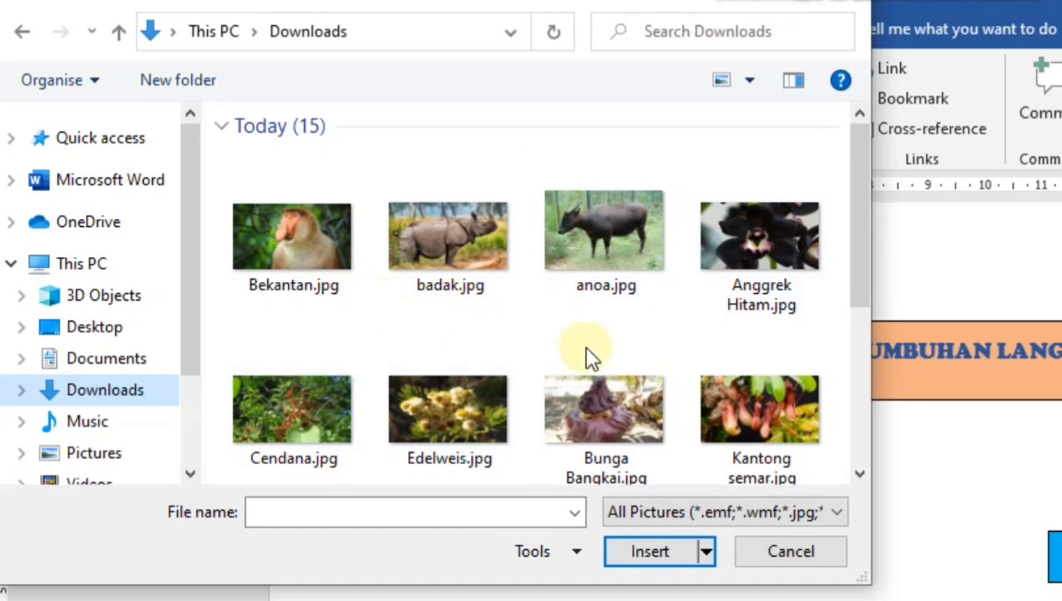
pyautogui.click(439, 239)
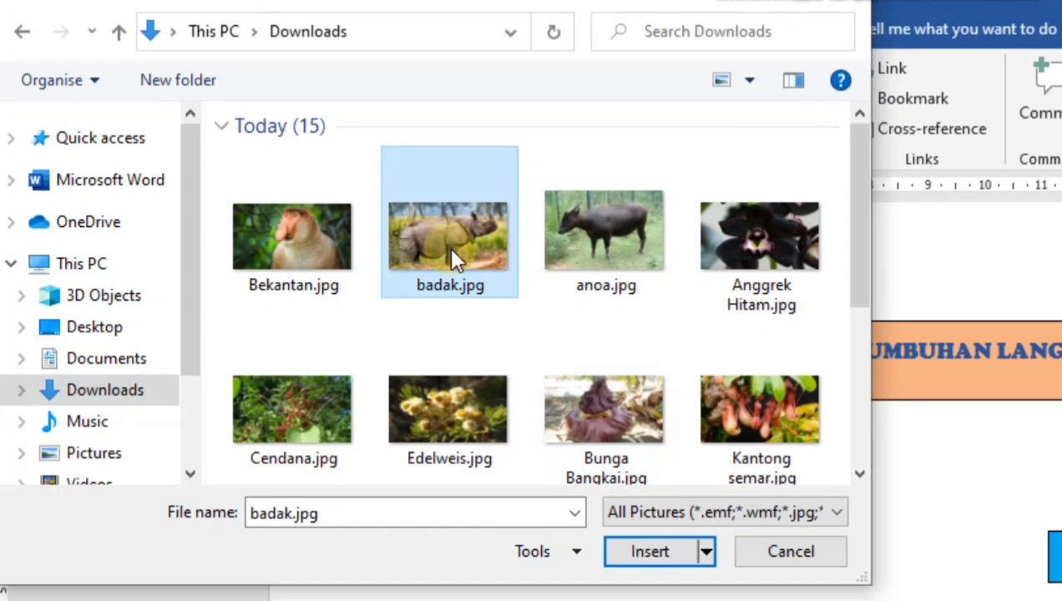
pyautogui.click(650, 555)
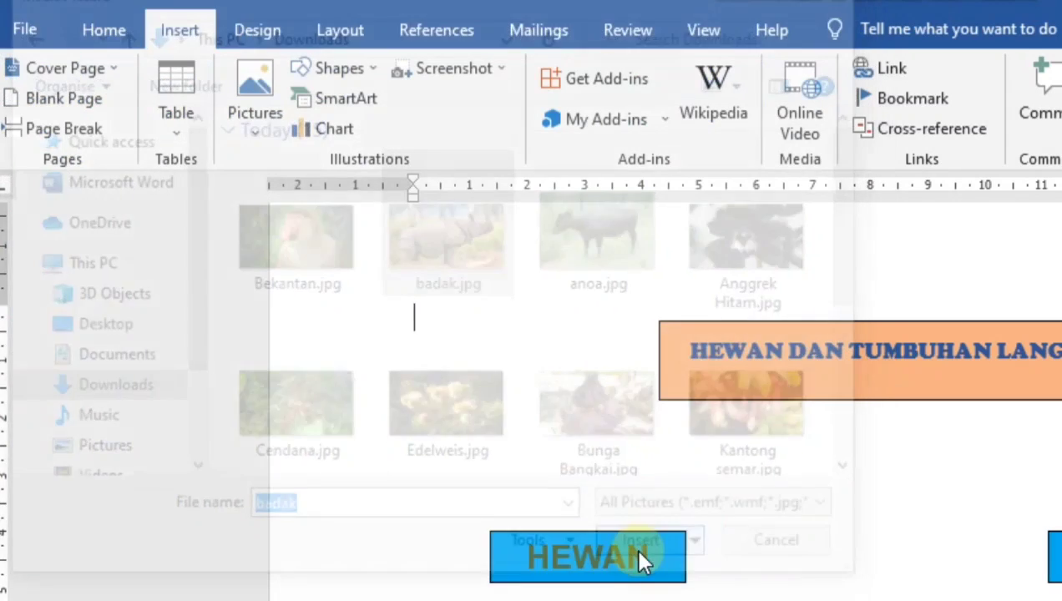
# Step: Set the rhino picture's text wrapping to In Front of Text so it can be moved freely
pyautogui.moveTo(378, 440); pyautogui.dragTo(395, 451)
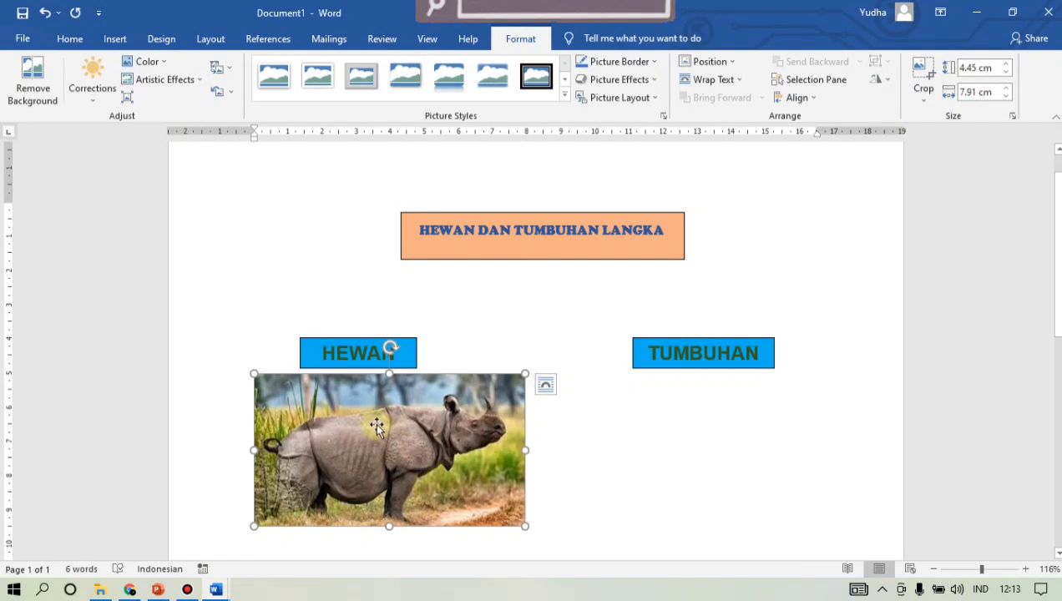
pyautogui.scroll(-1, 367, 413)
pyautogui.moveTo(353, 393)
pyautogui.mouseDown()
pyautogui.moveTo(430, 407)
pyautogui.moveTo(344, 412)
pyautogui.mouseUp()
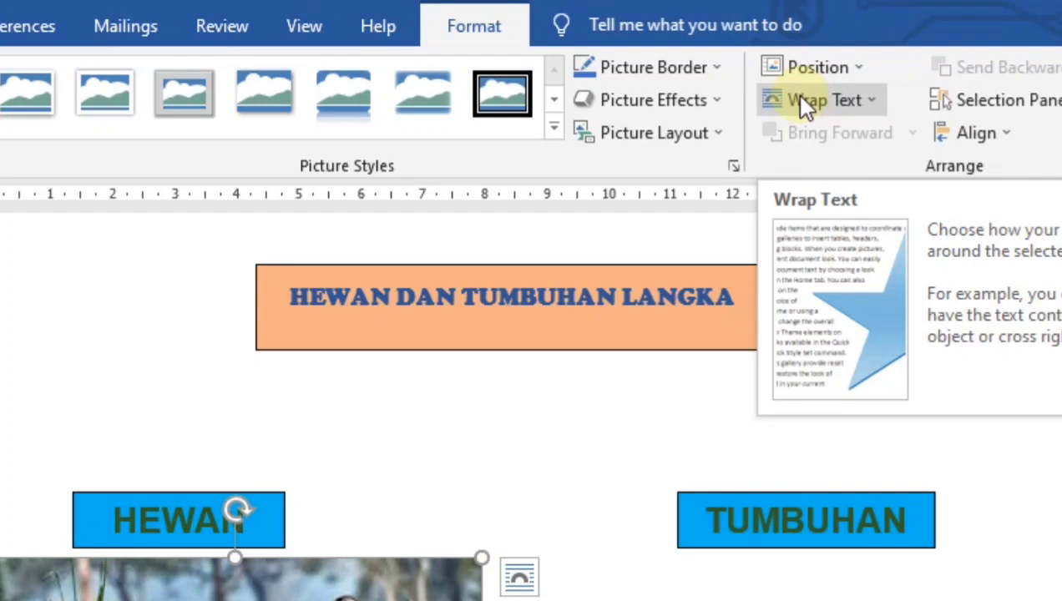
pyautogui.click(872, 100)
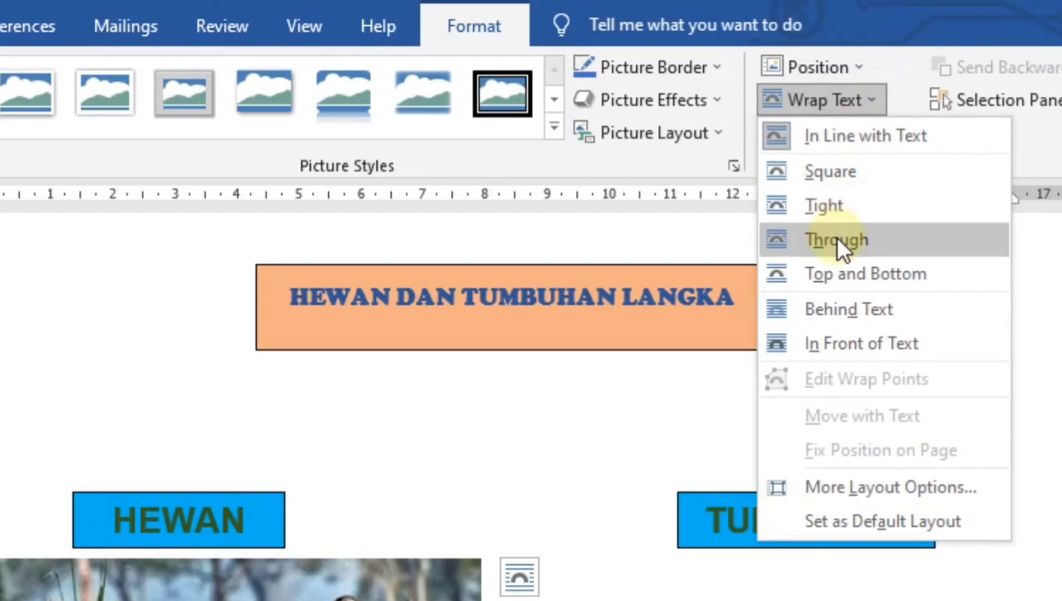
pyautogui.click(831, 342)
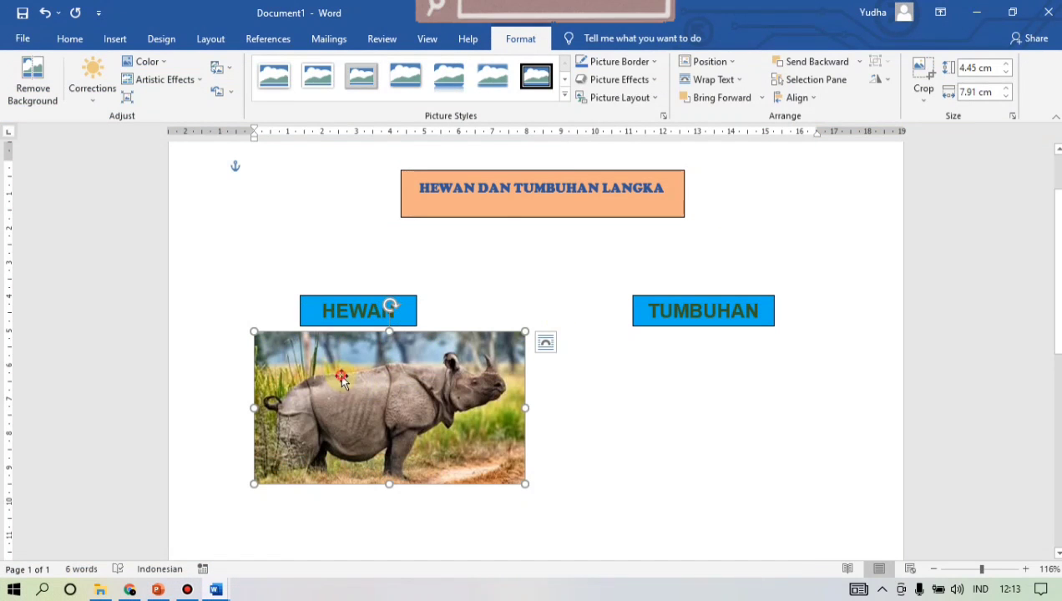
# Step: Shrink the rhino picture to about 2.33 by 4.15 cm and place it below and to the left of the HEWAN box
pyautogui.moveTo(342, 380); pyautogui.dragTo(333, 423)
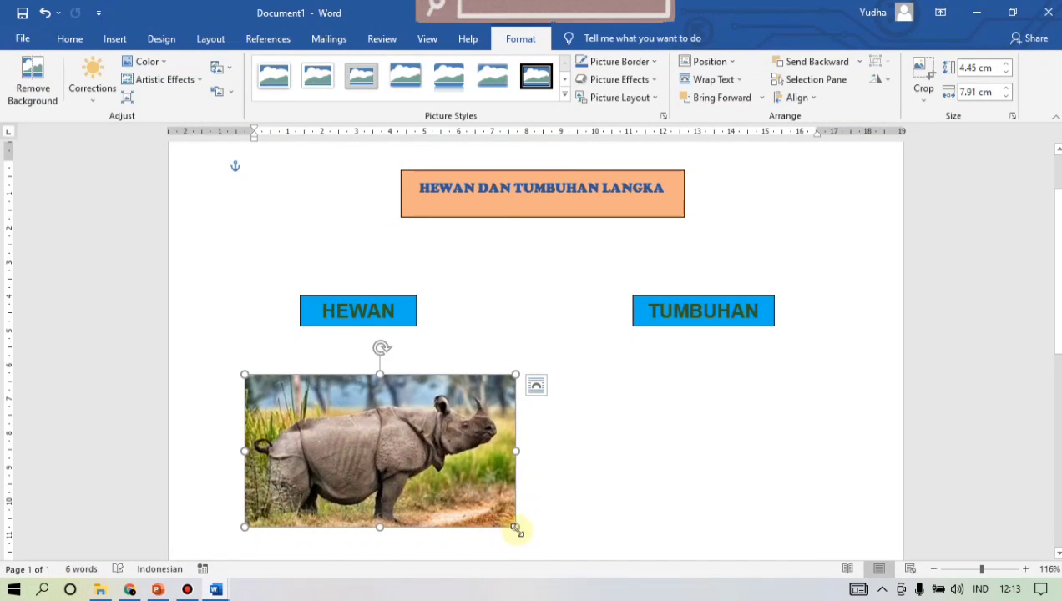
pyautogui.moveTo(516, 527); pyautogui.dragTo(352, 460)
pyautogui.moveTo(313, 417); pyautogui.dragTo(301, 413)
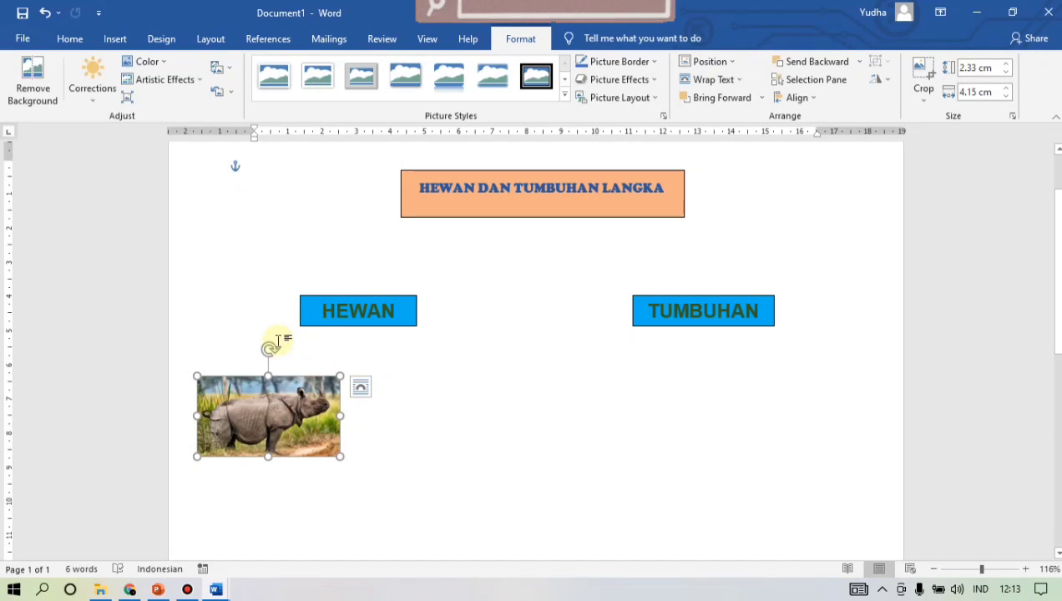
pyautogui.click(376, 435)
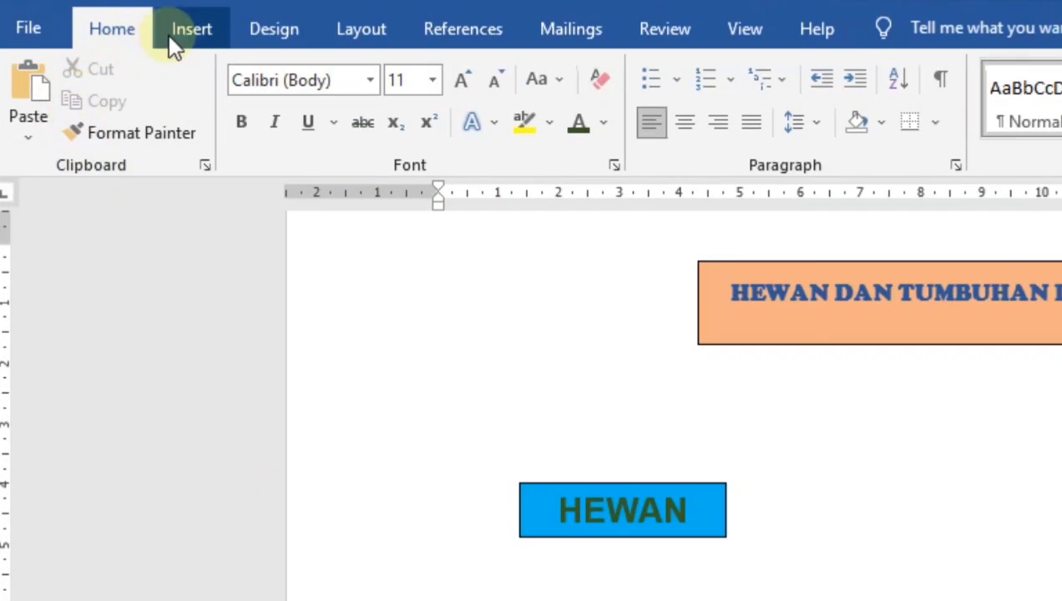
# Step: Insert the picture trenggiling.jpg from the Downloads folder on this device
pyautogui.click(185, 33)
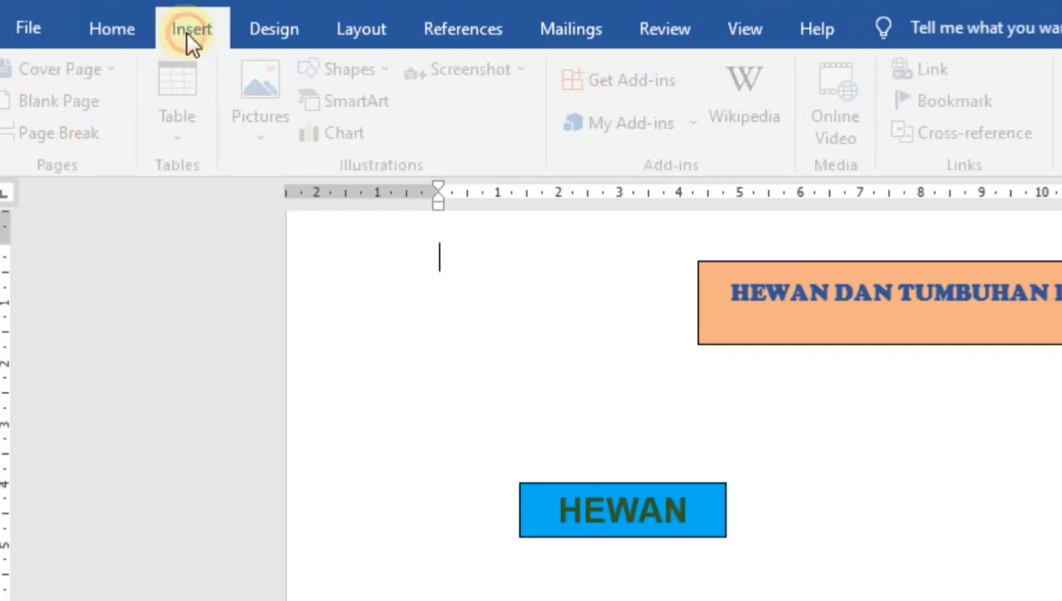
pyautogui.click(265, 90)
pyautogui.click(329, 202)
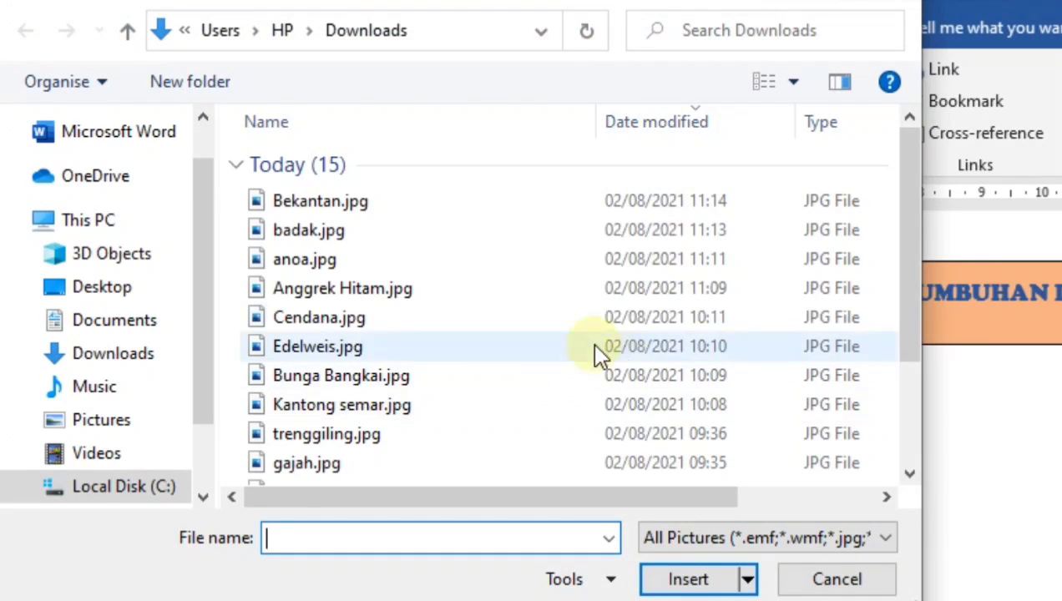
pyautogui.click(125, 357)
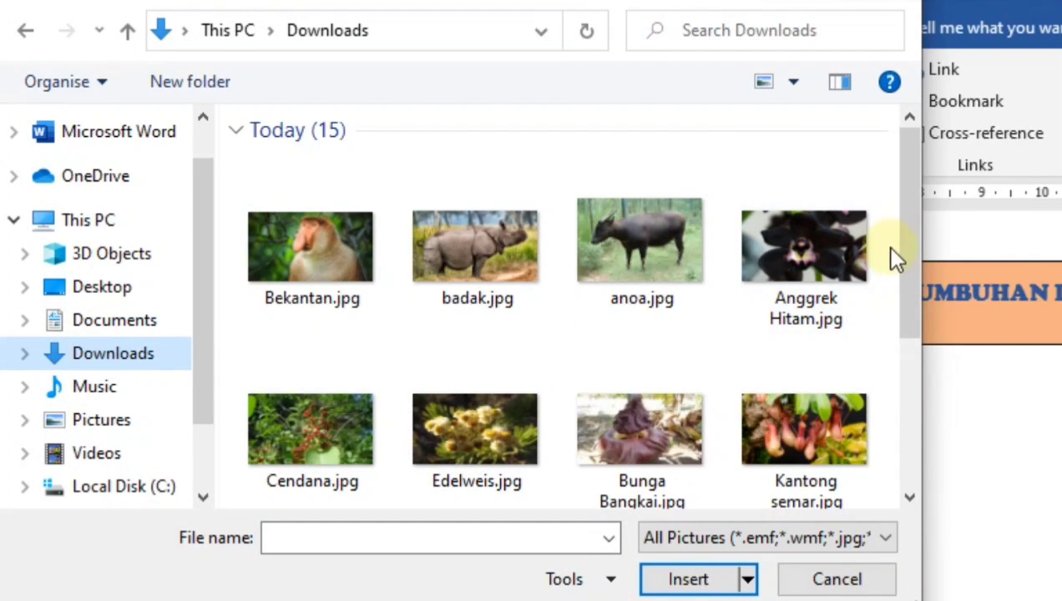
pyautogui.moveTo(903, 208); pyautogui.dragTo(927, 397)
pyautogui.click(325, 284)
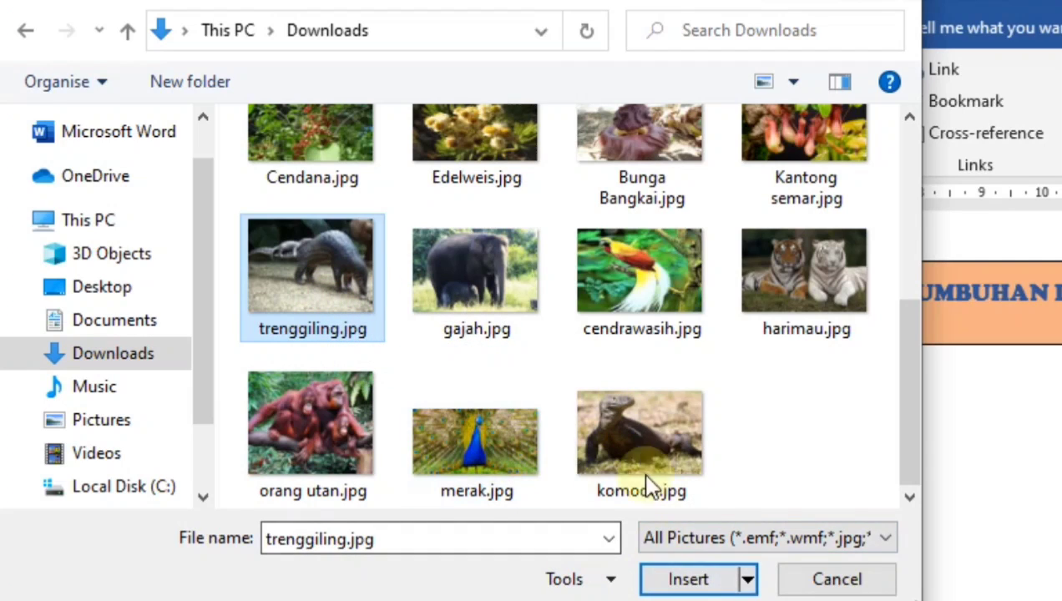
pyautogui.click(698, 584)
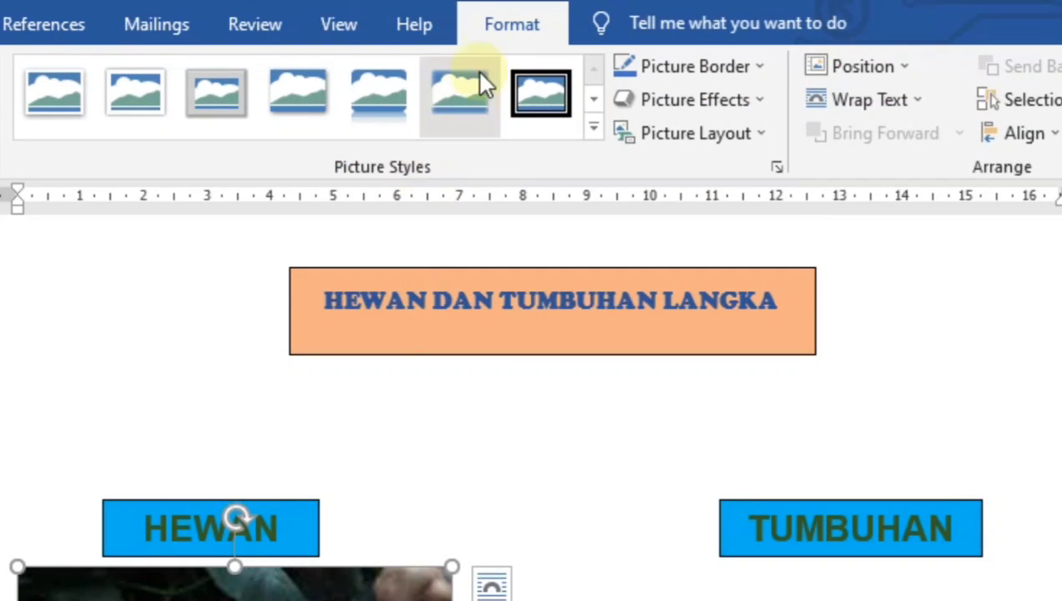
# Step: Set the pangolin picture's text wrapping to In Front of Text and shrink it to about half its size
pyautogui.click(510, 39)
pyautogui.click(878, 100)
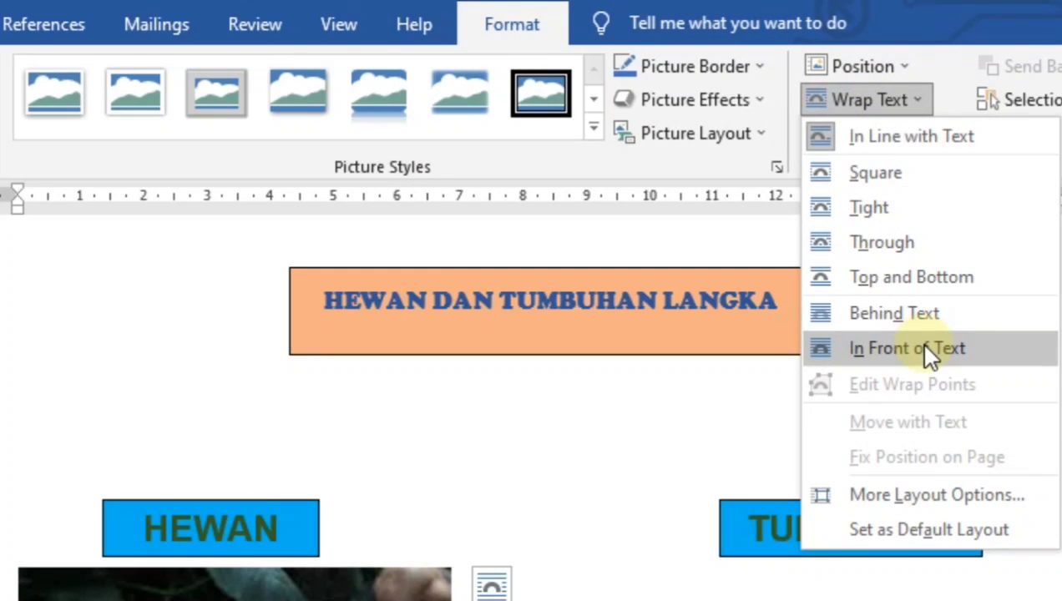
pyautogui.click(910, 347)
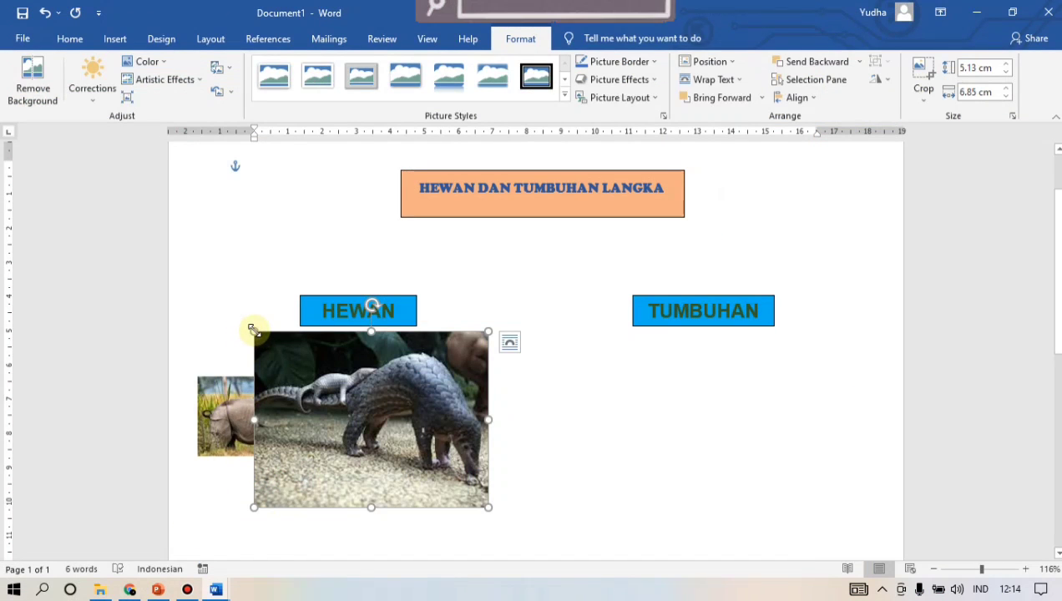
pyautogui.moveTo(254, 332); pyautogui.dragTo(370, 416)
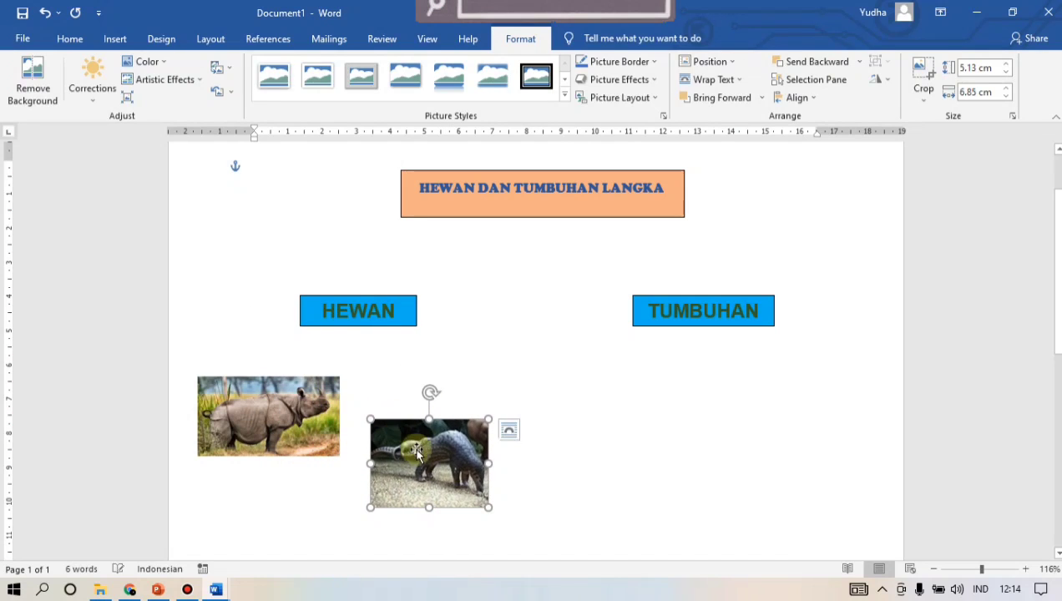